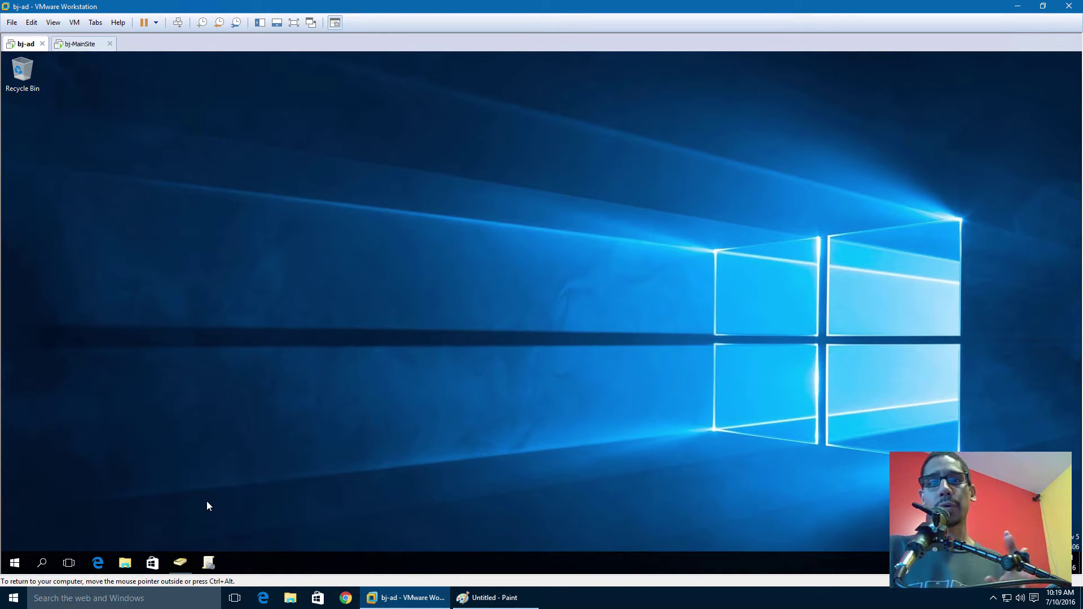
# In Paint, draw the top server box and a labelled Branch Server box below it
pyautogui.click(494, 597)
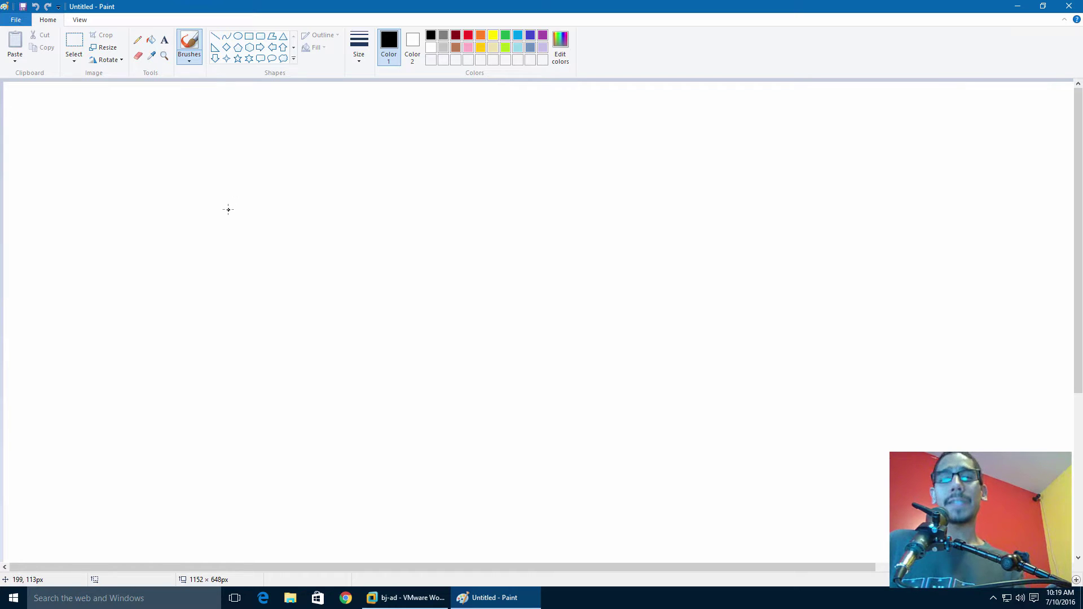
pyautogui.moveTo(165, 119)
pyautogui.mouseDown()
pyautogui.moveTo(169, 168)
pyautogui.moveTo(189, 138)
pyautogui.moveTo(232, 149)
pyautogui.mouseUp()
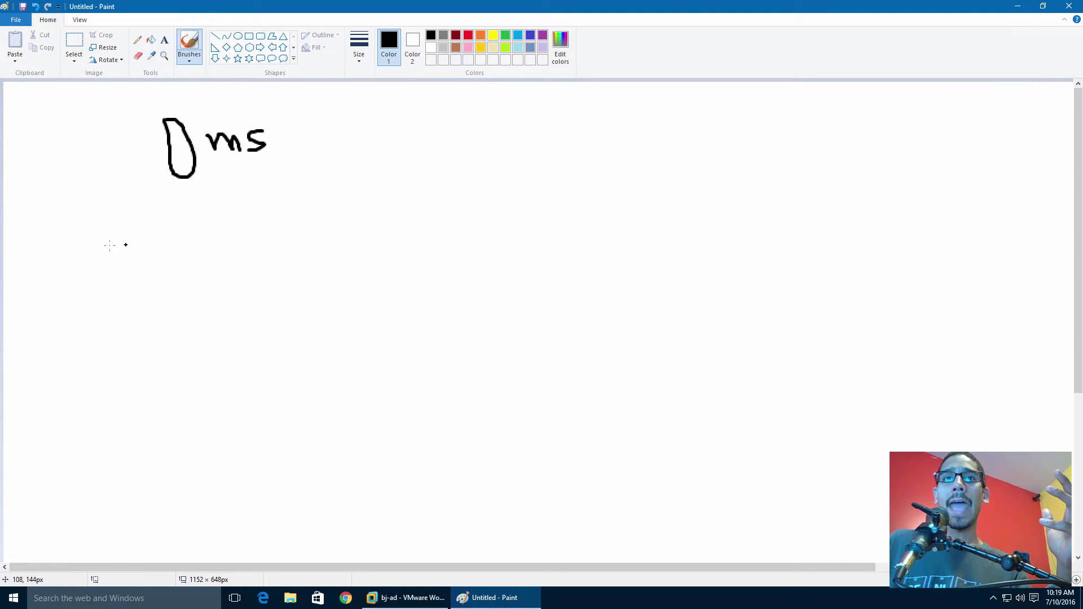
pyautogui.moveTo(105, 242)
pyautogui.mouseDown()
pyautogui.moveTo(113, 298)
pyautogui.moveTo(139, 257)
pyautogui.moveTo(105, 241)
pyautogui.moveTo(154, 282)
pyautogui.moveTo(158, 271)
pyautogui.moveTo(155, 281)
pyautogui.moveTo(197, 275)
pyautogui.moveTo(316, 297)
pyautogui.mouseUp()
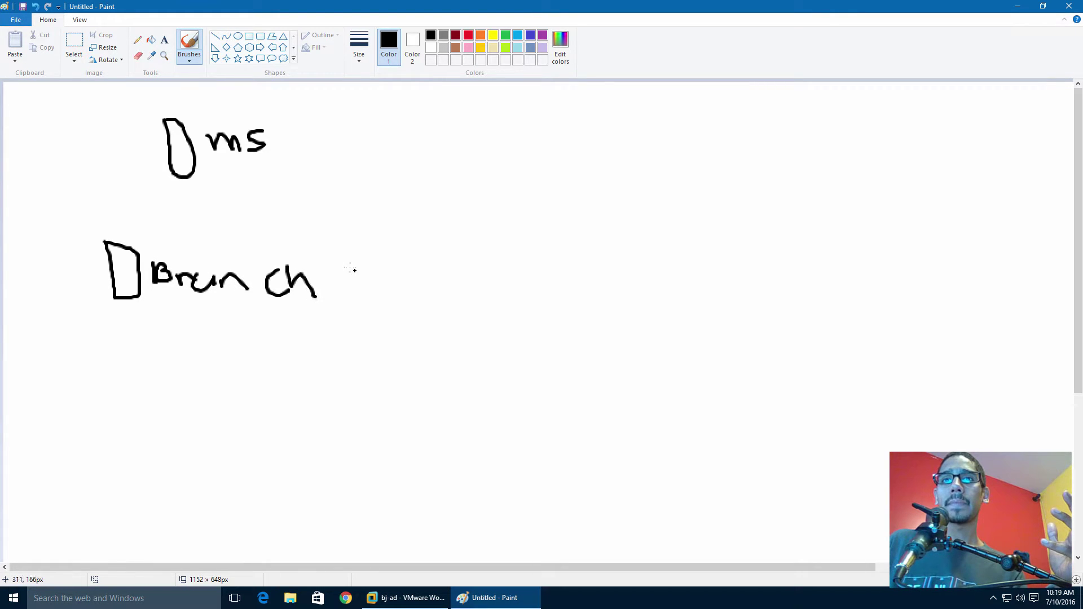
pyautogui.moveTo(350, 266)
pyautogui.mouseDown()
pyautogui.moveTo(337, 294)
pyautogui.moveTo(374, 279)
pyautogui.moveTo(381, 302)
pyautogui.moveTo(431, 277)
pyautogui.moveTo(442, 302)
pyautogui.moveTo(447, 291)
pyautogui.moveTo(479, 302)
pyautogui.mouseUp()
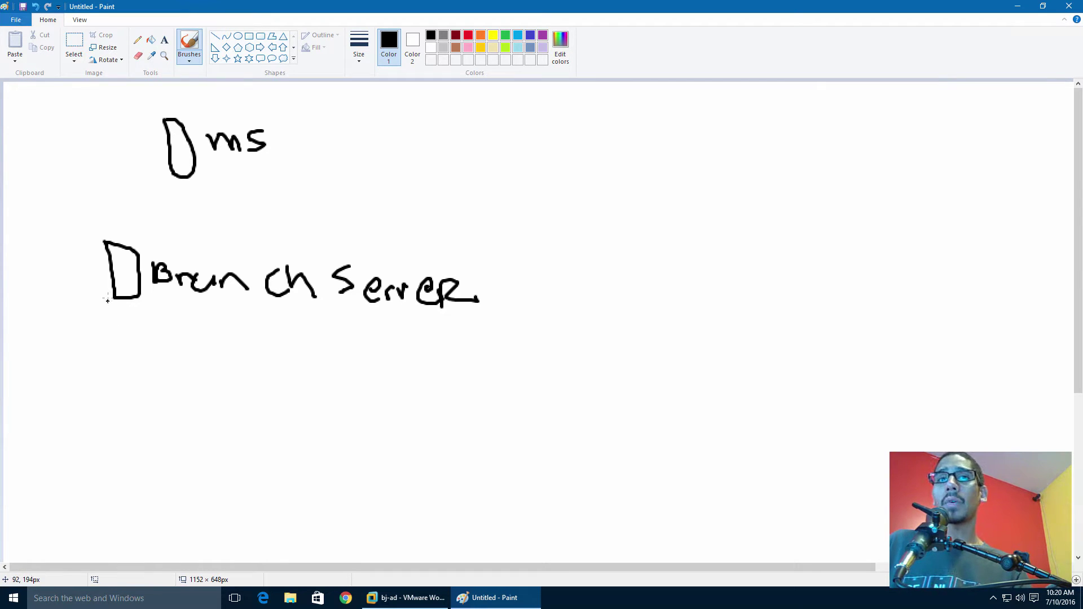
# Add branch lines to three client boxes labelled Clients, connect ms to the Branch Server, and undo a stray dot
pyautogui.moveTo(75, 347)
pyautogui.mouseDown()
pyautogui.moveTo(109, 294)
pyautogui.moveTo(123, 339)
pyautogui.moveTo(210, 368)
pyautogui.mouseUp()
pyautogui.moveTo(45, 371)
pyautogui.mouseDown()
pyautogui.moveTo(45, 406)
pyautogui.moveTo(66, 381)
pyautogui.mouseUp()
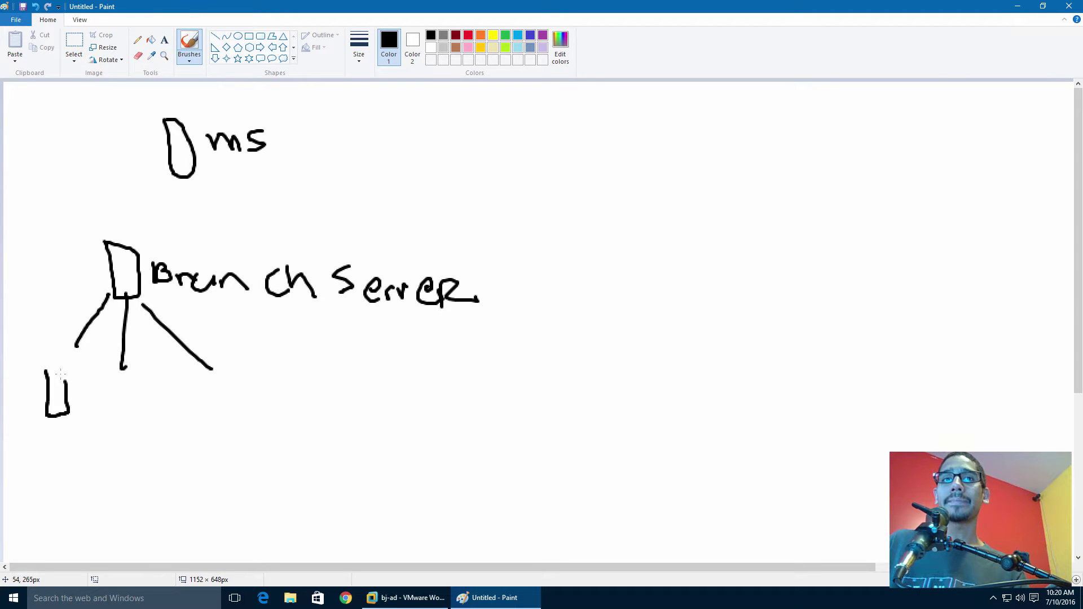
pyautogui.moveTo(110, 421)
pyautogui.mouseDown()
pyautogui.moveTo(134, 395)
pyautogui.moveTo(104, 384)
pyautogui.mouseUp()
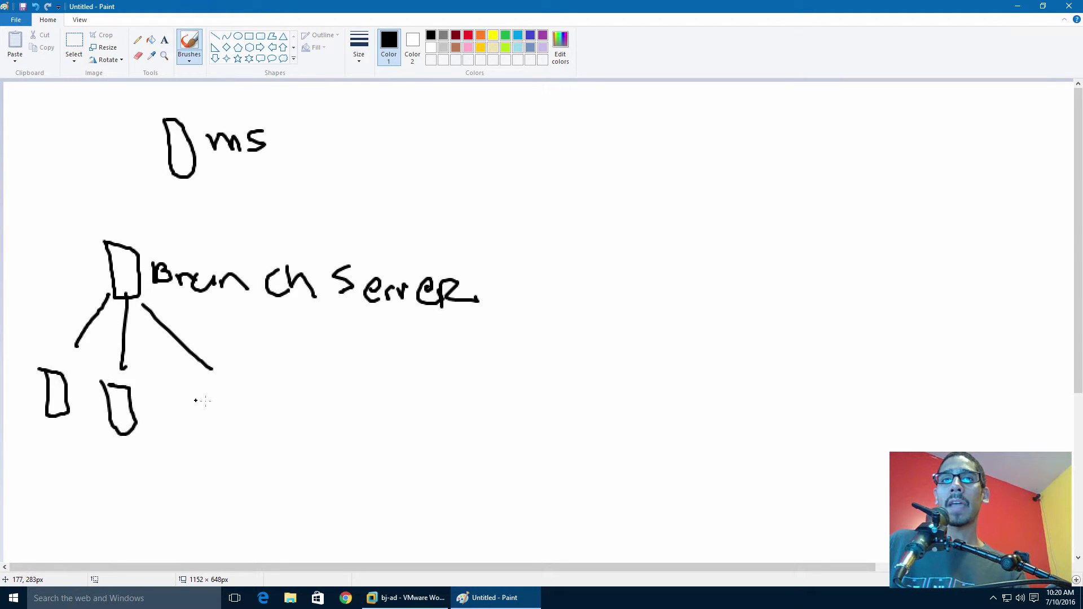
pyautogui.moveTo(210, 395)
pyautogui.mouseDown()
pyautogui.moveTo(213, 445)
pyautogui.moveTo(212, 402)
pyautogui.mouseUp()
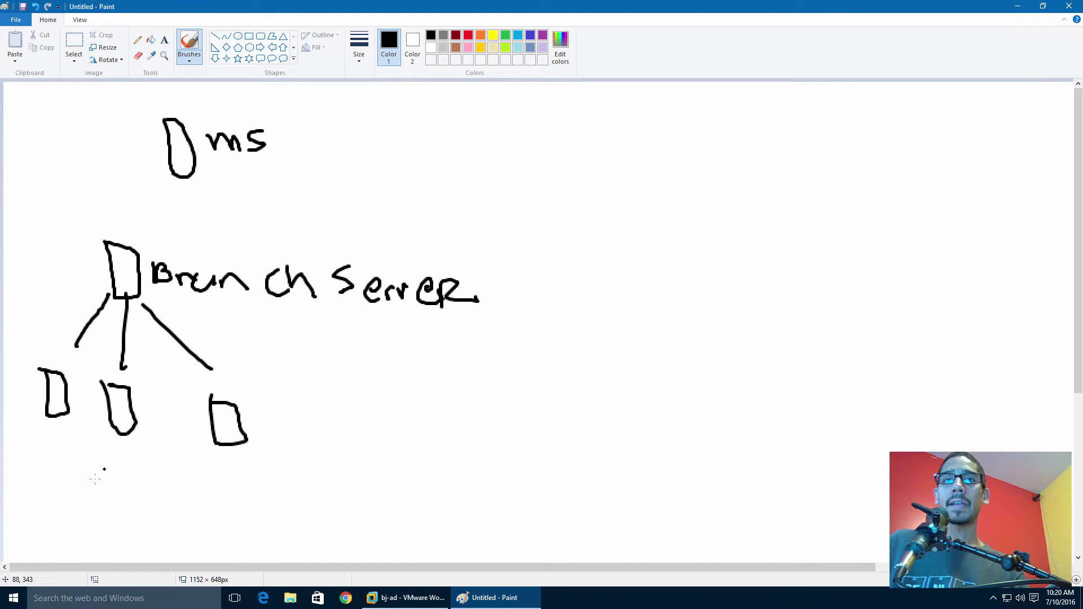
pyautogui.moveTo(104, 470)
pyautogui.mouseDown()
pyautogui.moveTo(128, 494)
pyautogui.moveTo(202, 496)
pyautogui.moveTo(257, 477)
pyautogui.moveTo(275, 490)
pyautogui.moveTo(265, 470)
pyautogui.mouseUp()
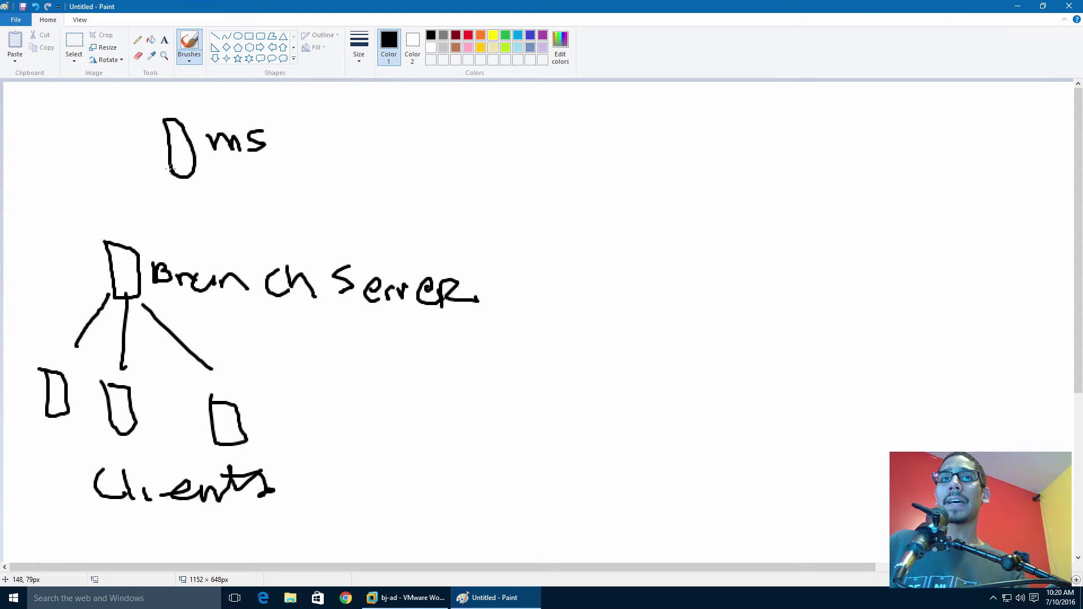
pyautogui.moveTo(154, 195); pyautogui.dragTo(134, 234)
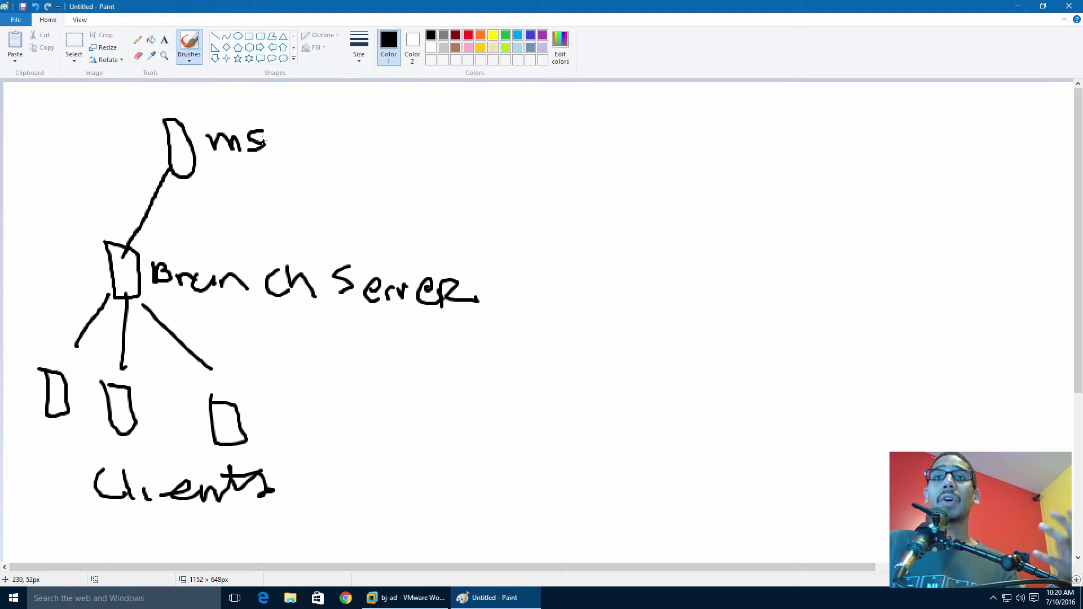
pyautogui.hotkey('ctrl', 'z')
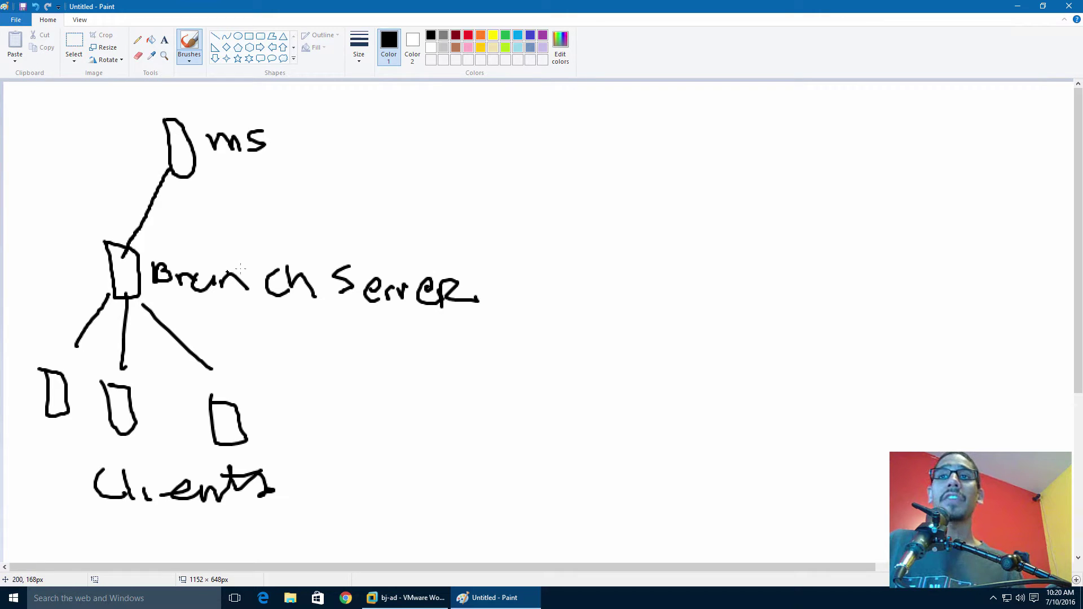
# On the right, draw a top server box labelled ms and three client boxes labelled Clients
pyautogui.click(554, 179)
pyautogui.moveTo(627, 132)
pyautogui.mouseDown()
pyautogui.moveTo(654, 165)
pyautogui.moveTo(634, 129)
pyautogui.moveTo(702, 143)
pyautogui.moveTo(710, 159)
pyautogui.mouseUp()
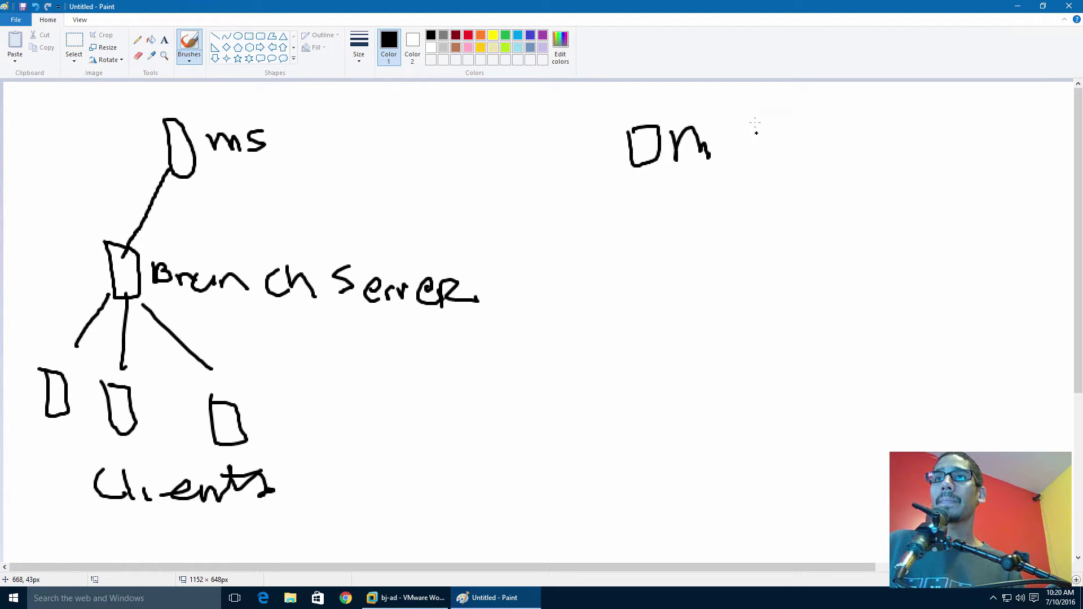
pyautogui.moveTo(758, 119); pyautogui.dragTo(742, 154)
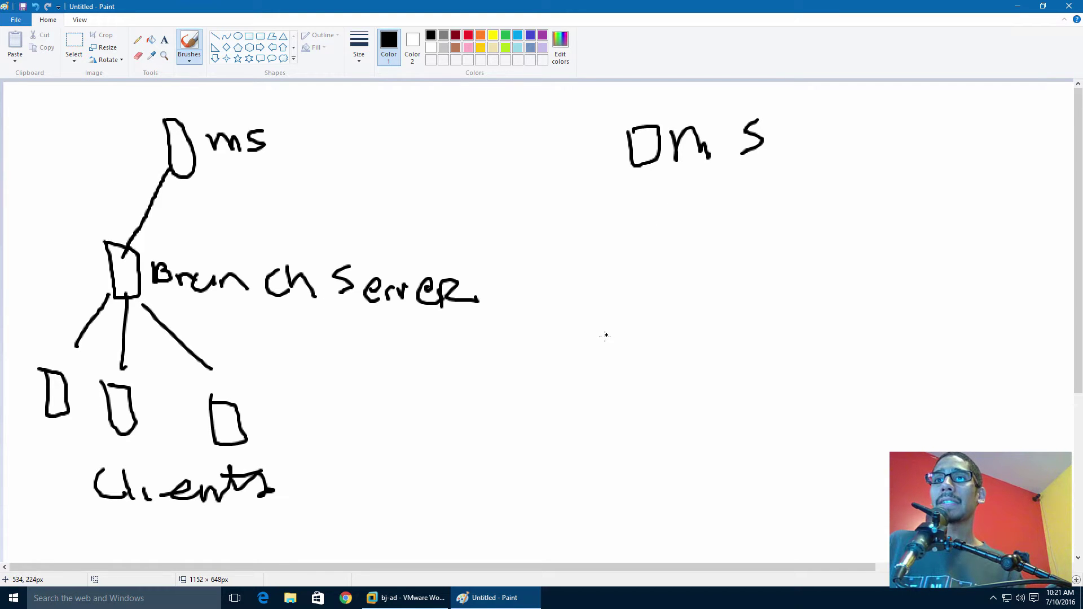
pyautogui.moveTo(605, 336)
pyautogui.mouseDown()
pyautogui.moveTo(676, 396)
pyautogui.moveTo(618, 333)
pyautogui.mouseUp()
pyautogui.moveTo(689, 310)
pyautogui.mouseDown()
pyautogui.moveTo(694, 353)
pyautogui.moveTo(742, 309)
pyautogui.moveTo(818, 382)
pyautogui.moveTo(766, 298)
pyautogui.mouseUp()
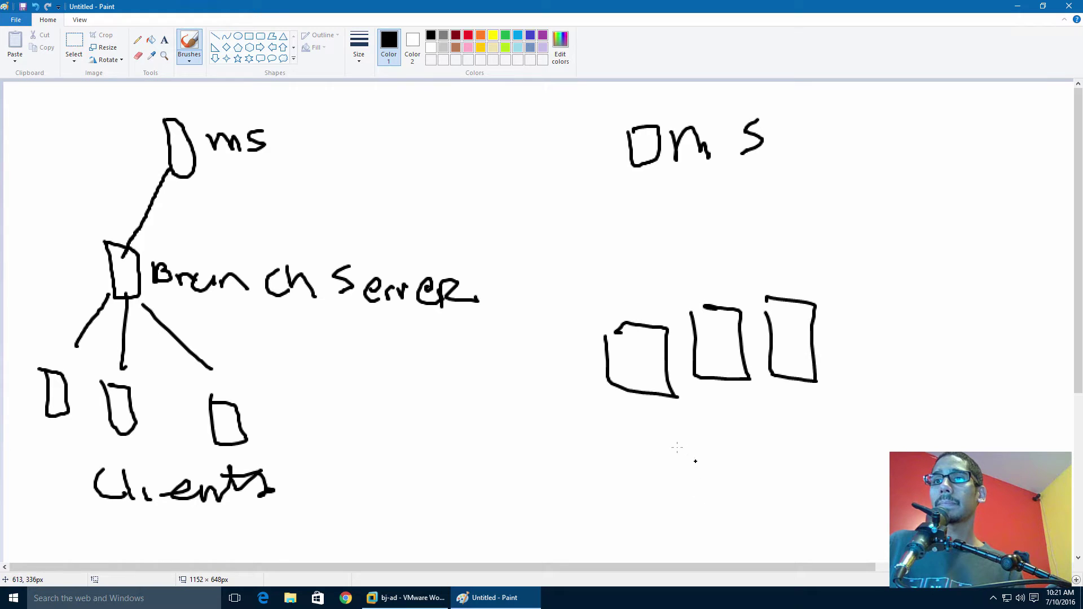
pyautogui.moveTo(680, 446)
pyautogui.mouseDown()
pyautogui.moveTo(764, 462)
pyautogui.moveTo(812, 437)
pyautogui.moveTo(862, 460)
pyautogui.moveTo(853, 467)
pyautogui.moveTo(846, 431)
pyautogui.mouseUp()
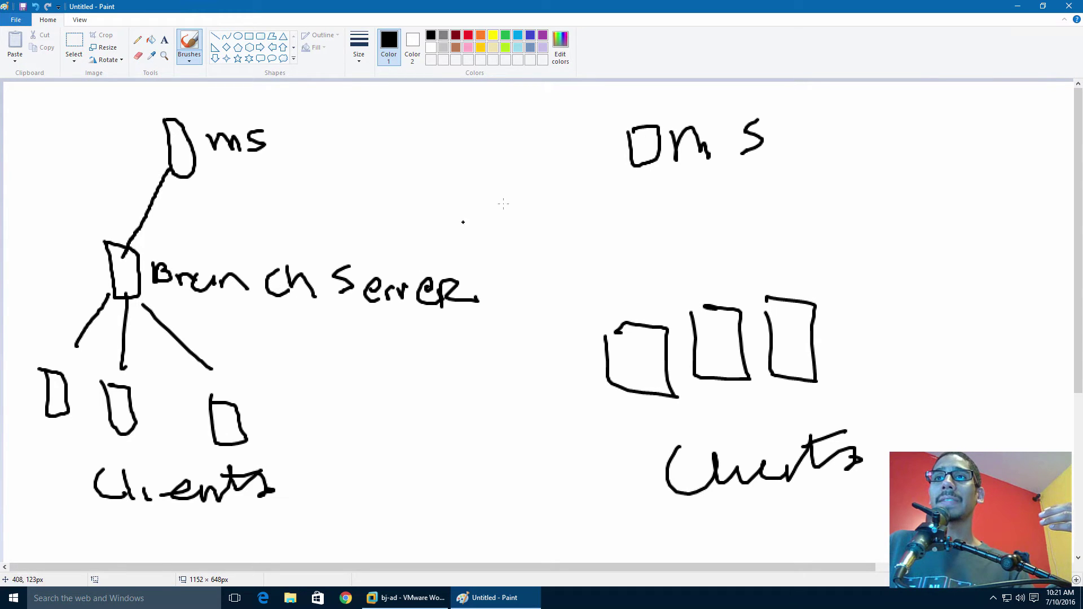
# Add a middle Clients box linked to the ms server and to the three lower boxes, then close Paint
pyautogui.moveTo(635, 226)
pyautogui.mouseDown()
pyautogui.moveTo(638, 275)
pyautogui.moveTo(664, 231)
pyautogui.moveTo(636, 227)
pyautogui.mouseUp()
pyautogui.moveTo(712, 236)
pyautogui.mouseDown()
pyautogui.moveTo(705, 262)
pyautogui.moveTo(754, 264)
pyautogui.moveTo(804, 253)
pyautogui.moveTo(849, 225)
pyautogui.moveTo(836, 239)
pyautogui.moveTo(827, 228)
pyautogui.moveTo(876, 221)
pyautogui.mouseUp()
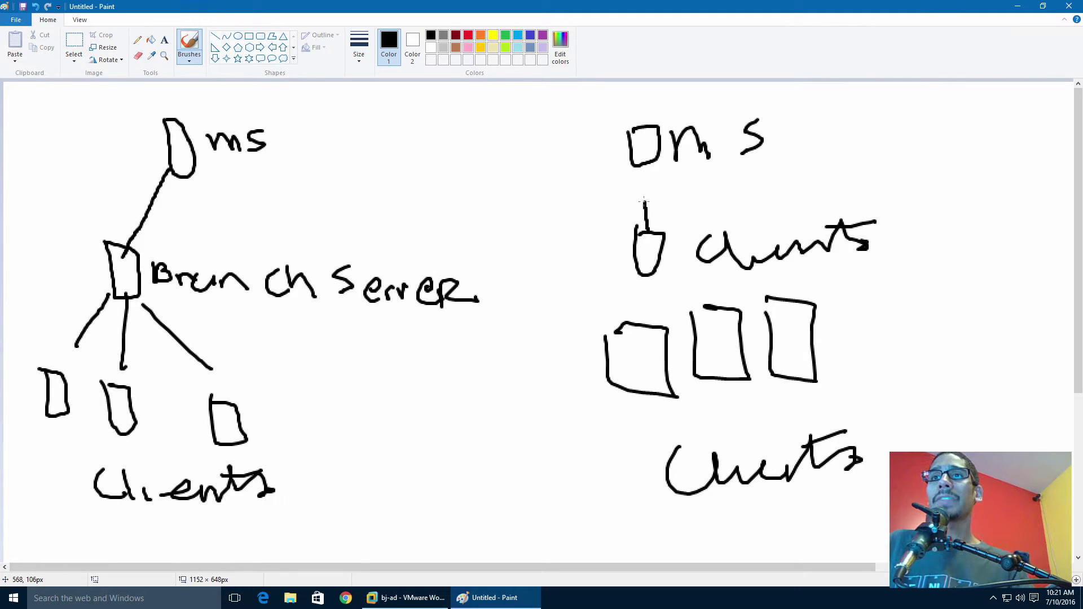
pyautogui.moveTo(644, 201); pyautogui.dragTo(642, 148)
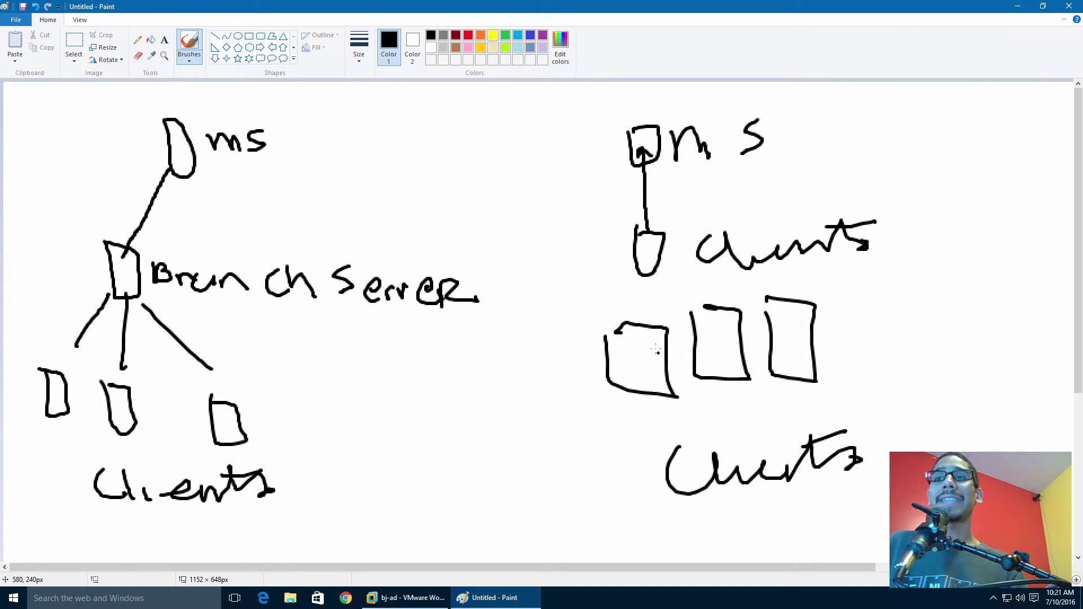
pyautogui.moveTo(632, 355); pyautogui.dragTo(634, 289)
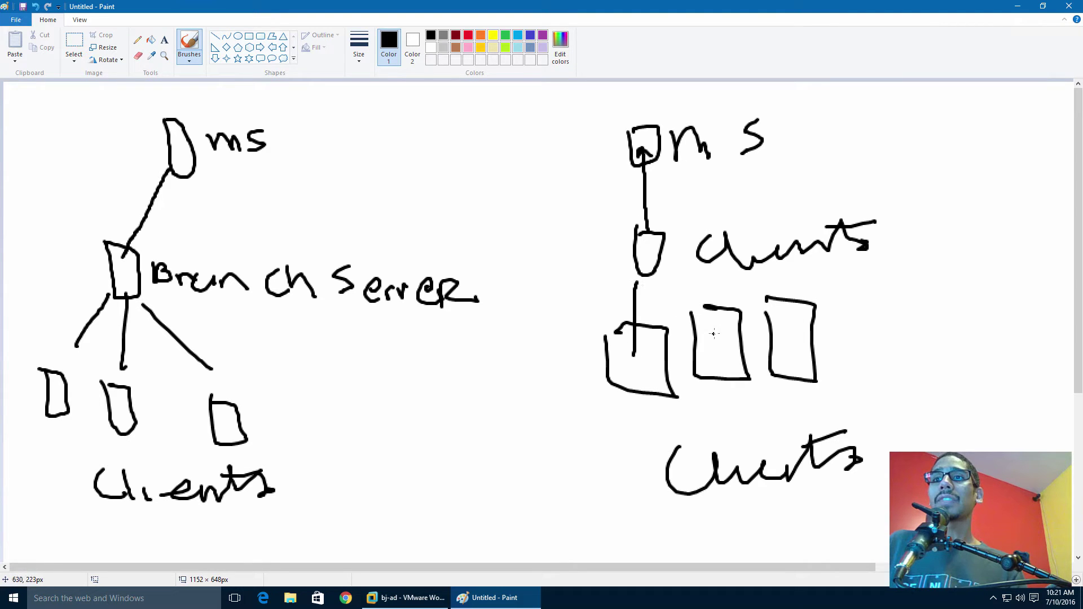
pyautogui.moveTo(732, 331); pyautogui.dragTo(704, 306)
pyautogui.moveTo(778, 297); pyautogui.dragTo(694, 263)
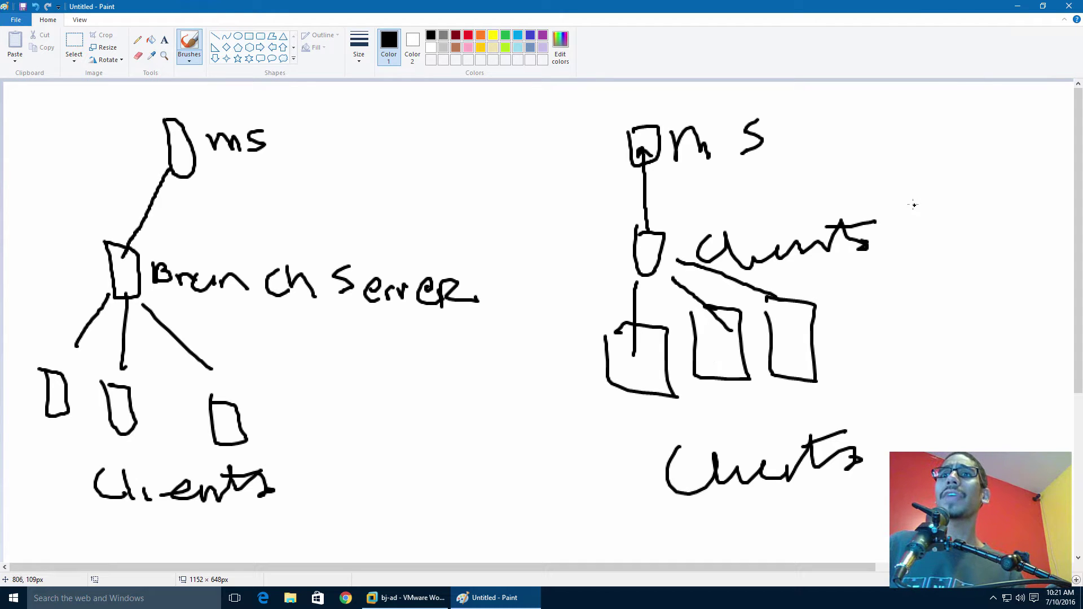
pyautogui.click(1069, 7)
# Discard the Paint sketch and check the Headquarters OU under Servers in ADUC for BJ-MAINSITE
pyautogui.click(560, 301)
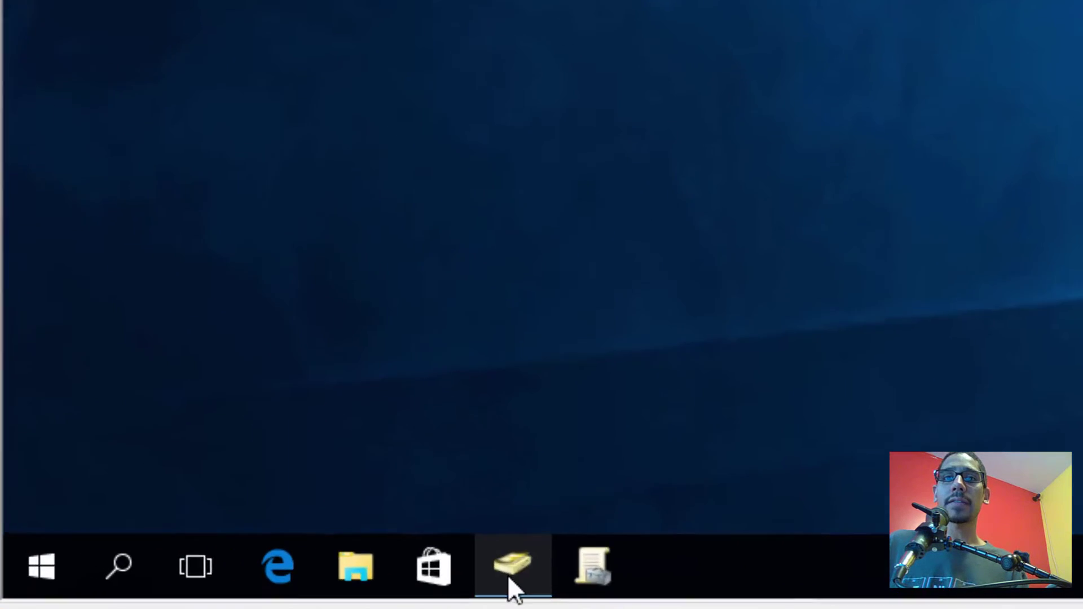
pyautogui.click(180, 563)
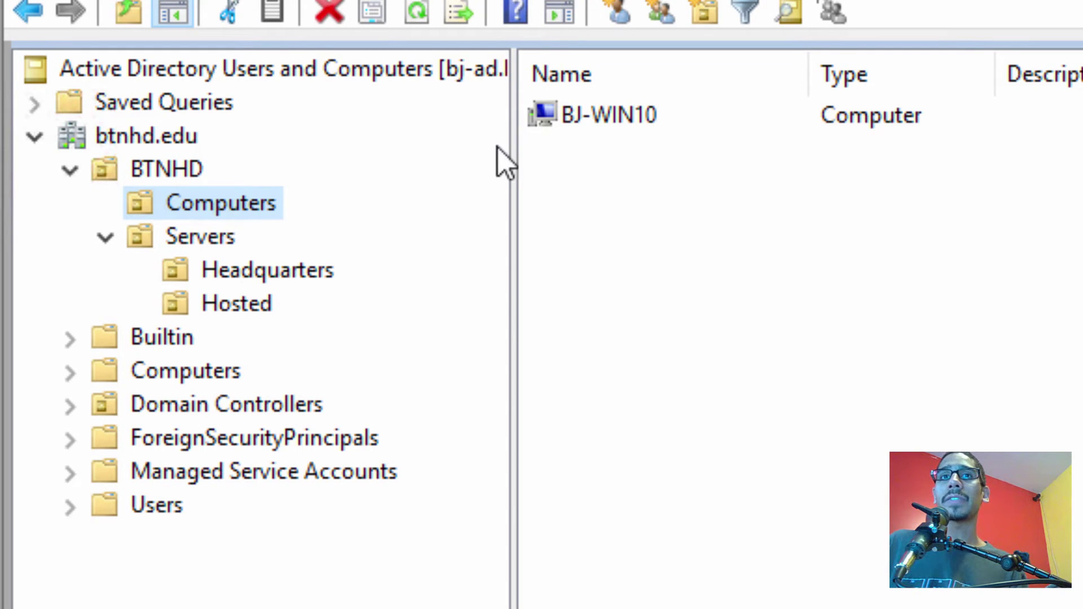
pyautogui.click(598, 120)
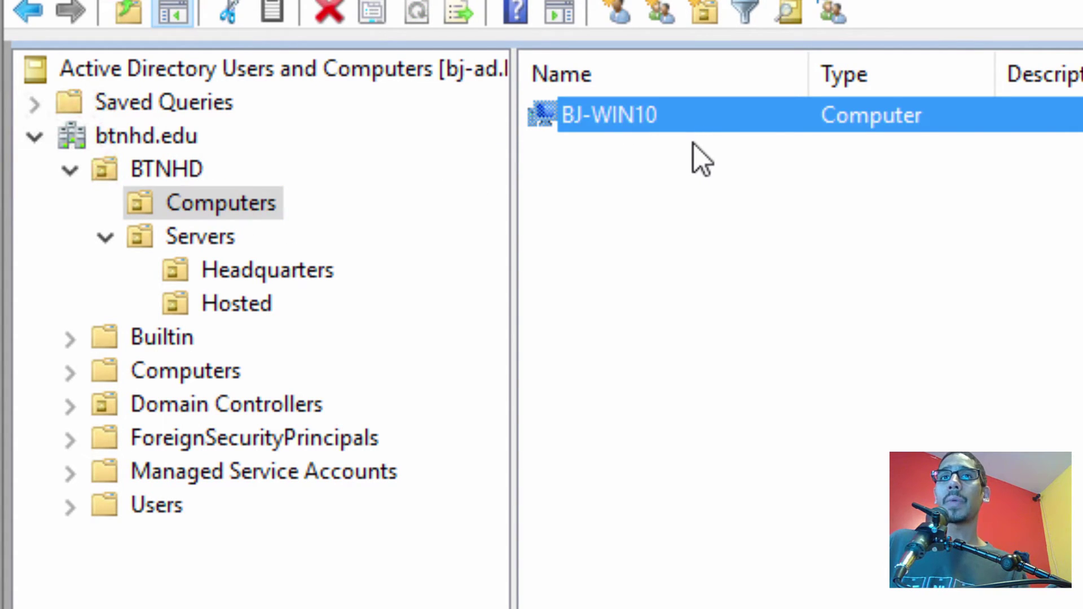
pyautogui.click(206, 241)
pyautogui.click(261, 275)
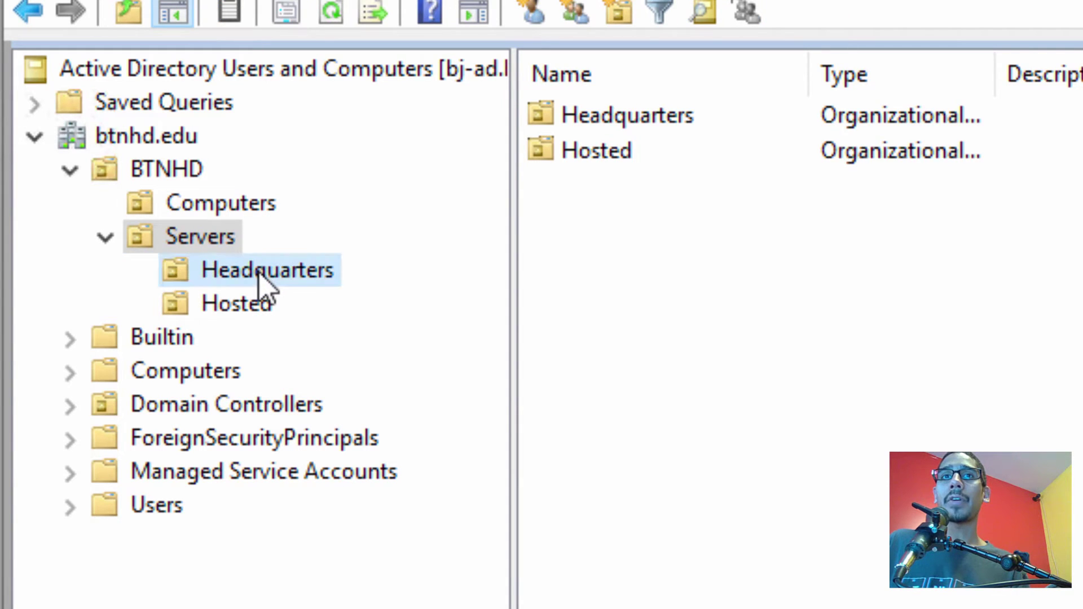
pyautogui.click(599, 120)
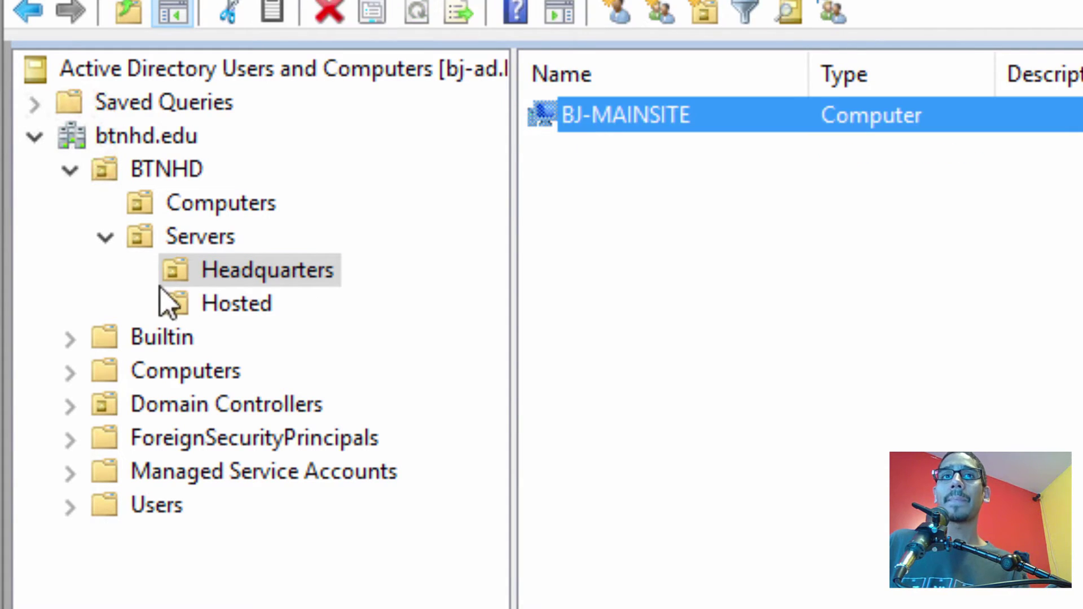
# Check the Hosted OU for BJ-HOSTED, then switch to the bj-MainSite virtual machine
pyautogui.click(259, 306)
pyautogui.click(658, 119)
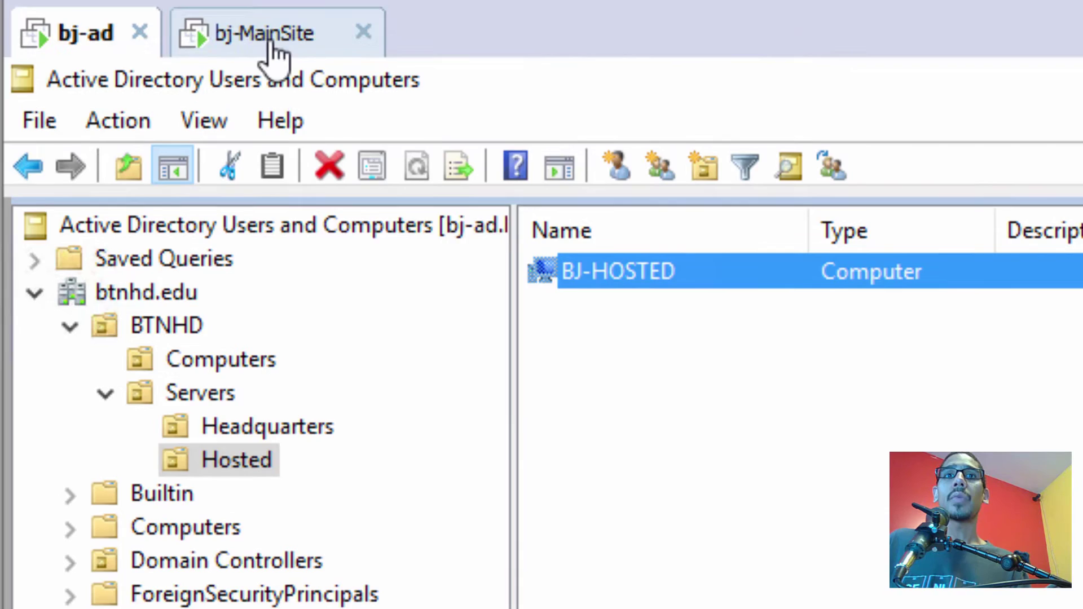
pyautogui.click(273, 40)
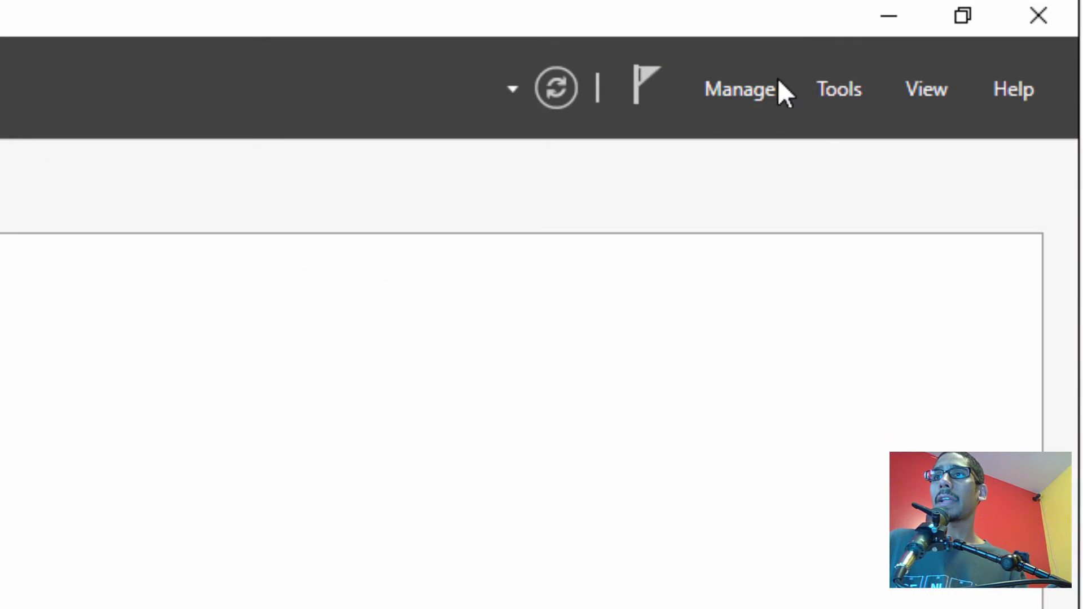
# In Add Roles and Features, select BranchCache for Network Files, including the required File Server feature
pyautogui.click(756, 93)
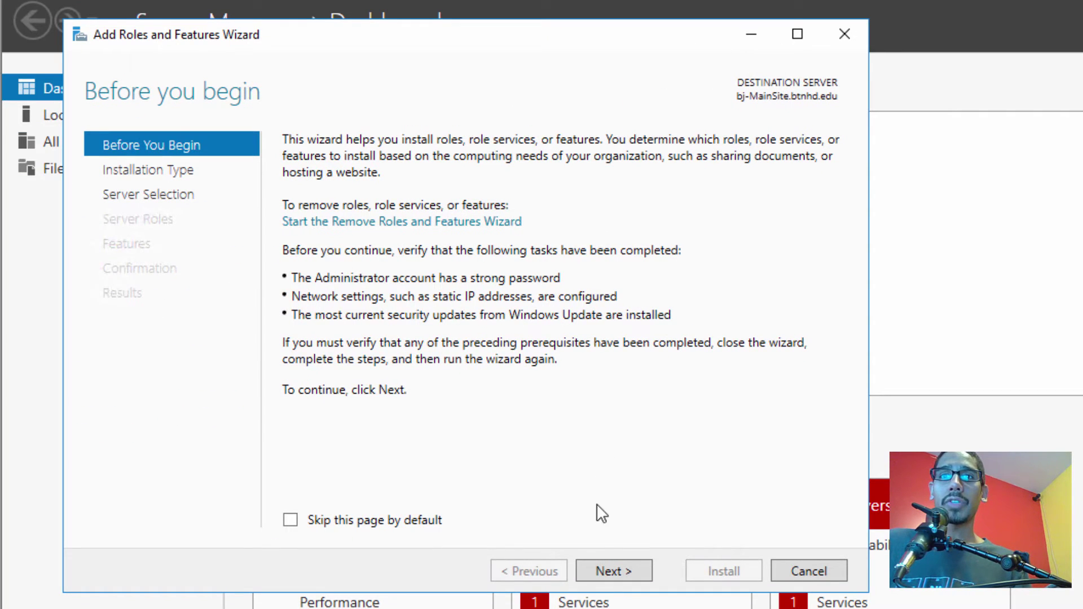
pyautogui.click(611, 569)
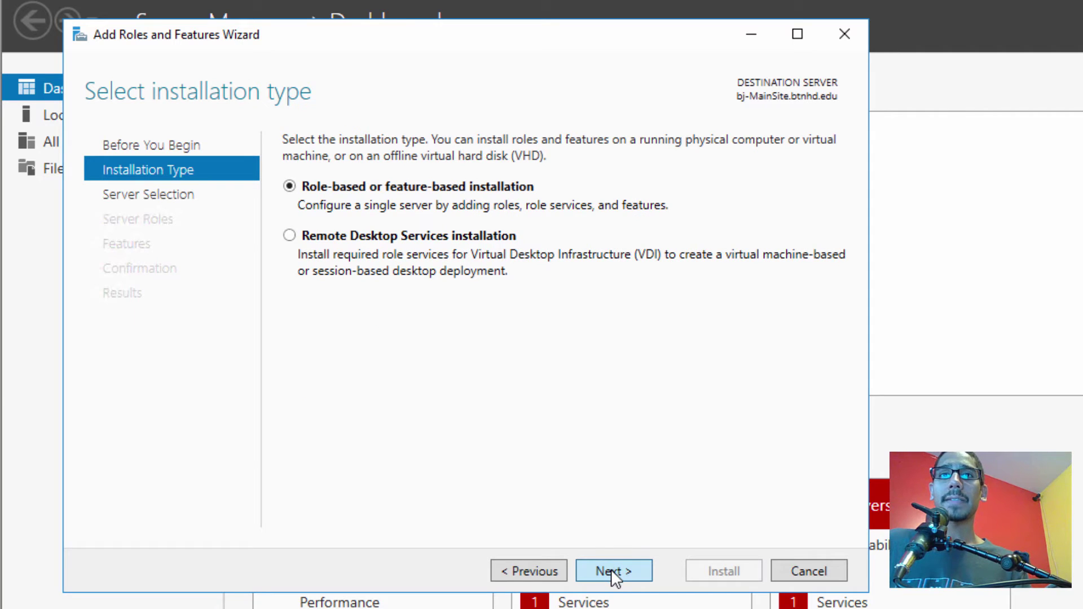
pyautogui.click(611, 569)
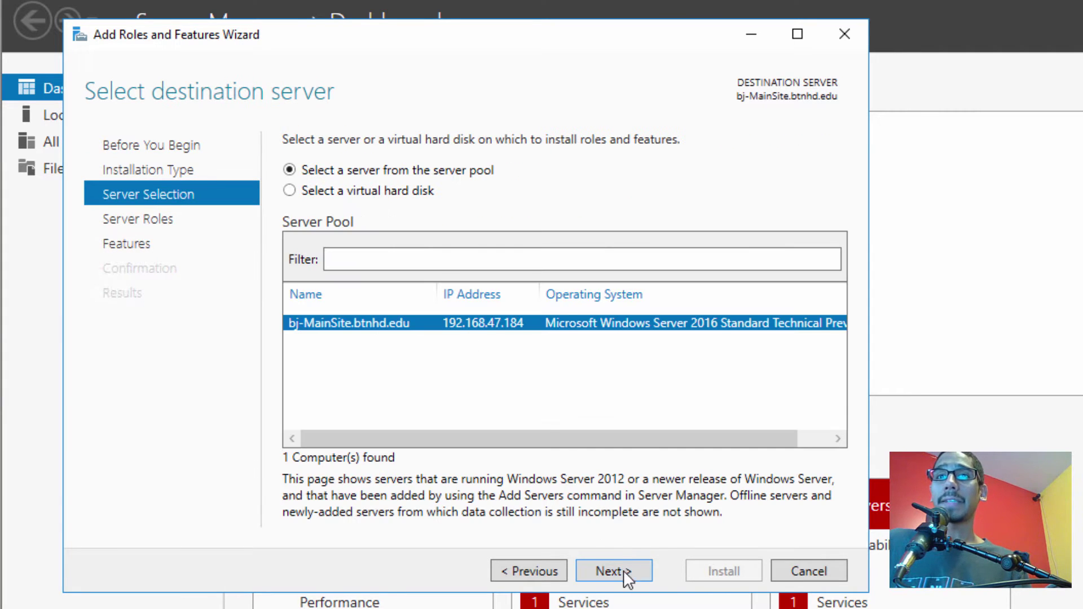
pyautogui.click(622, 570)
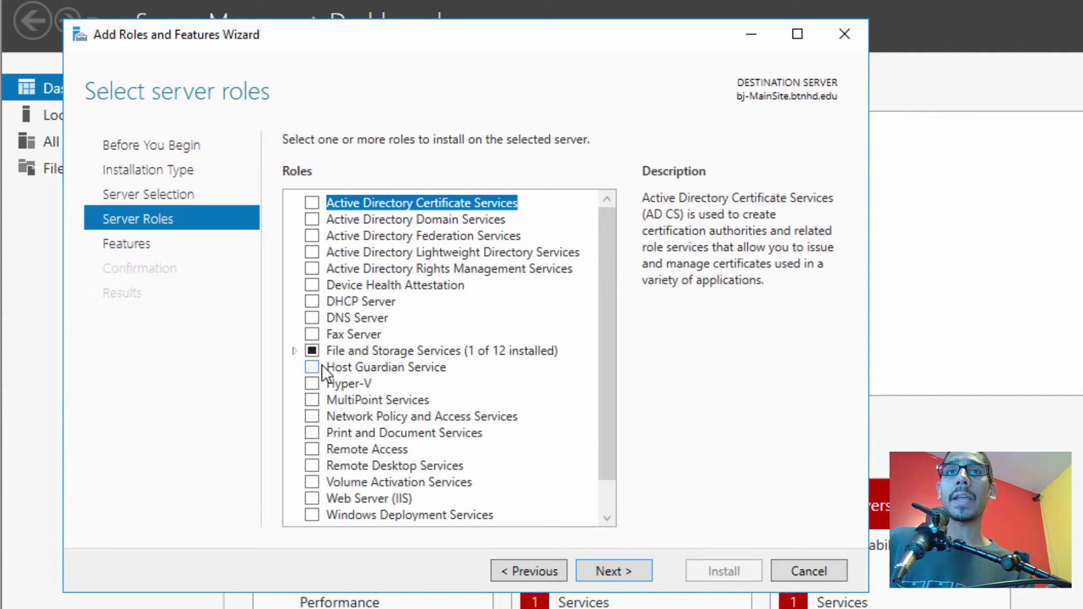
pyautogui.doubleClick(365, 354)
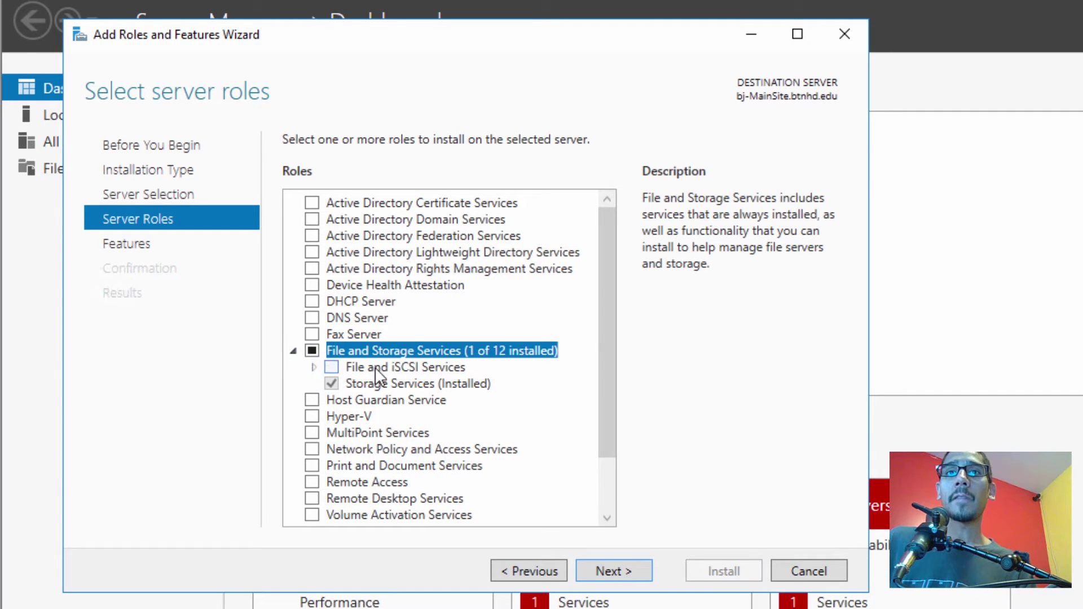
pyautogui.click(314, 367)
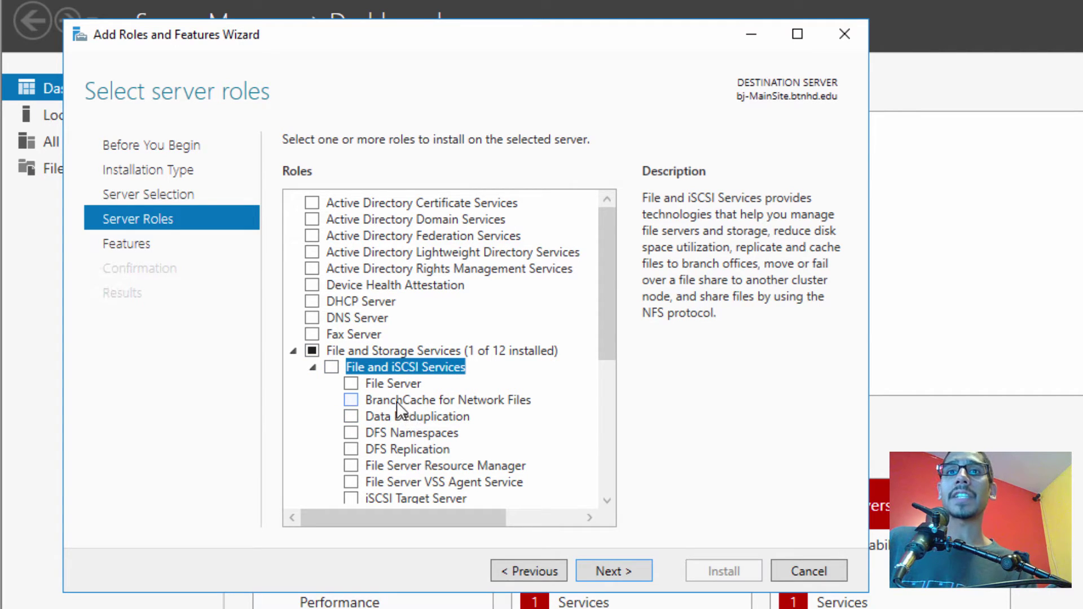
pyautogui.click(351, 401)
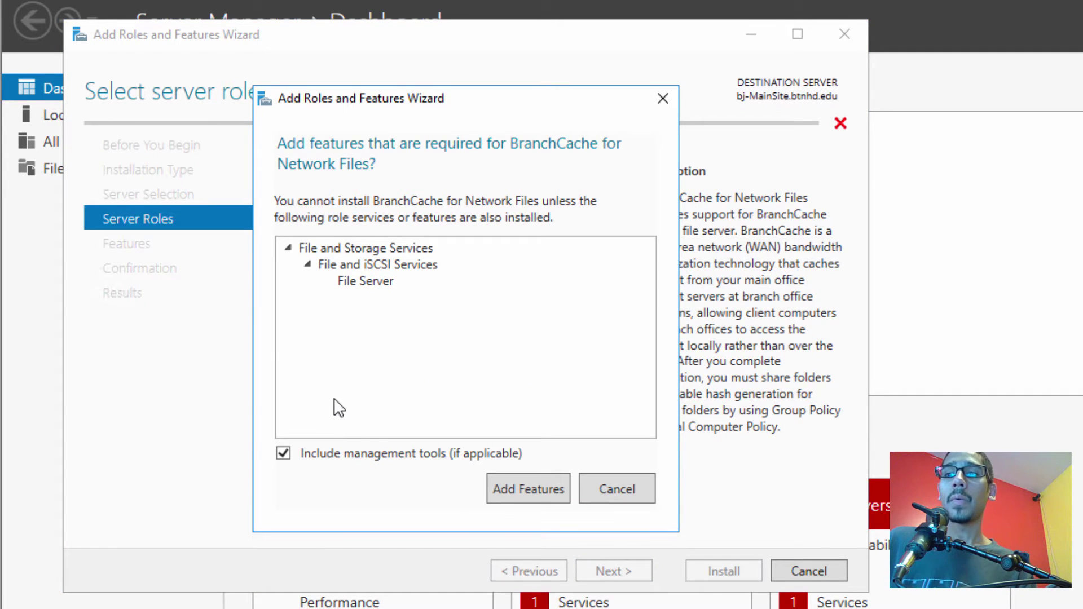
pyautogui.click(529, 491)
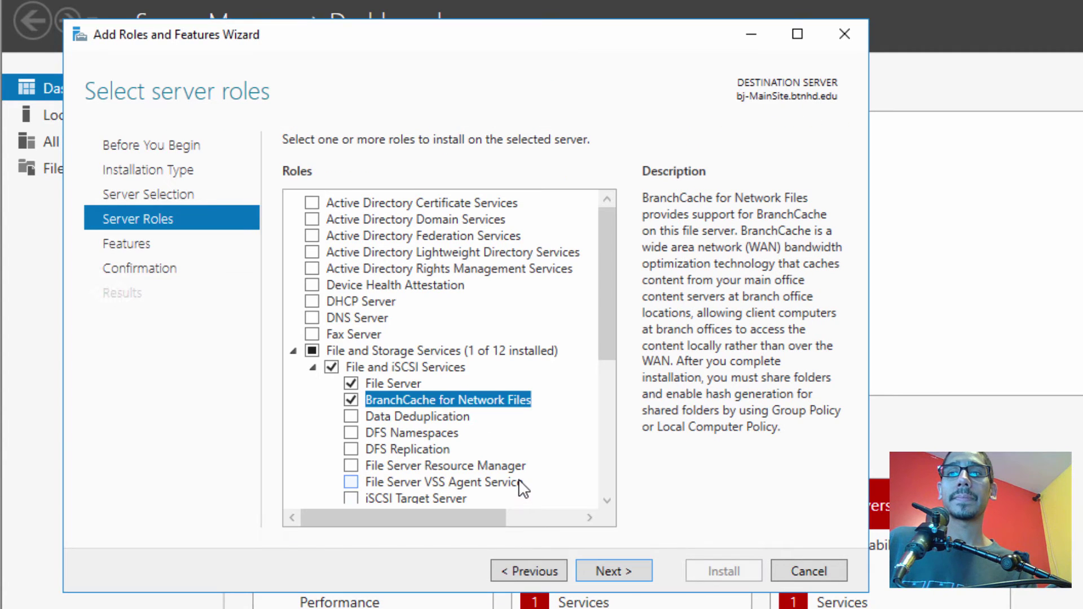
# Install the selected role services and close the finished wizard
pyautogui.click(608, 572)
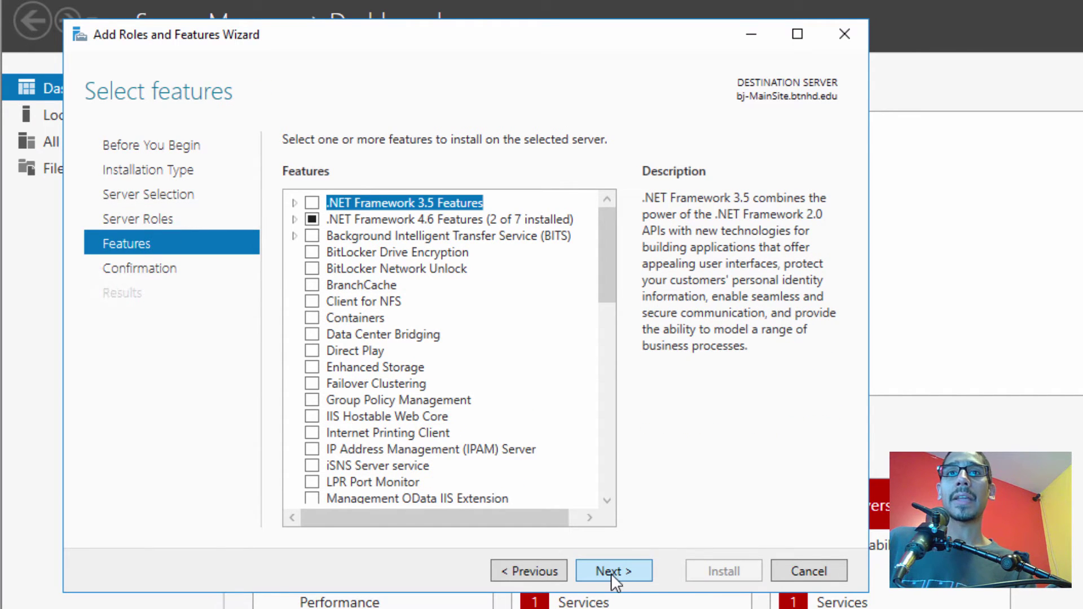
pyautogui.click(610, 571)
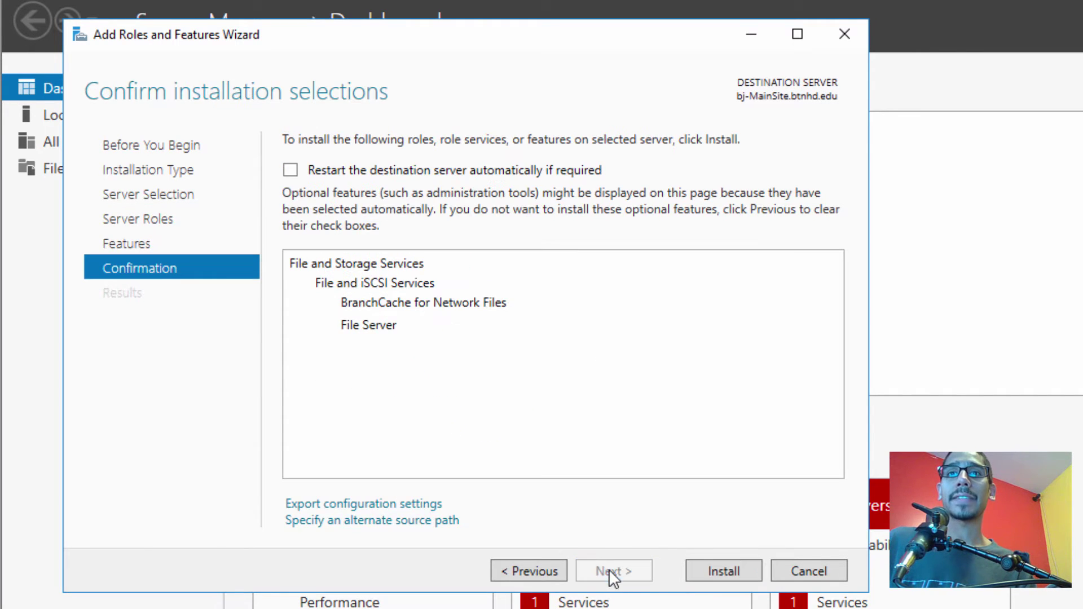
pyautogui.click(723, 571)
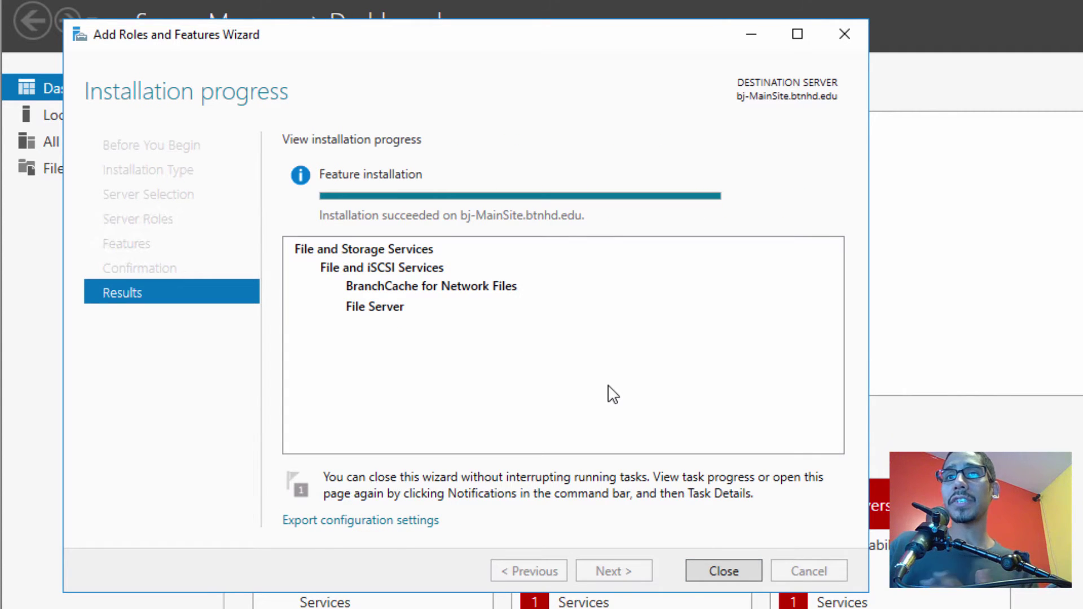
pyautogui.click(726, 571)
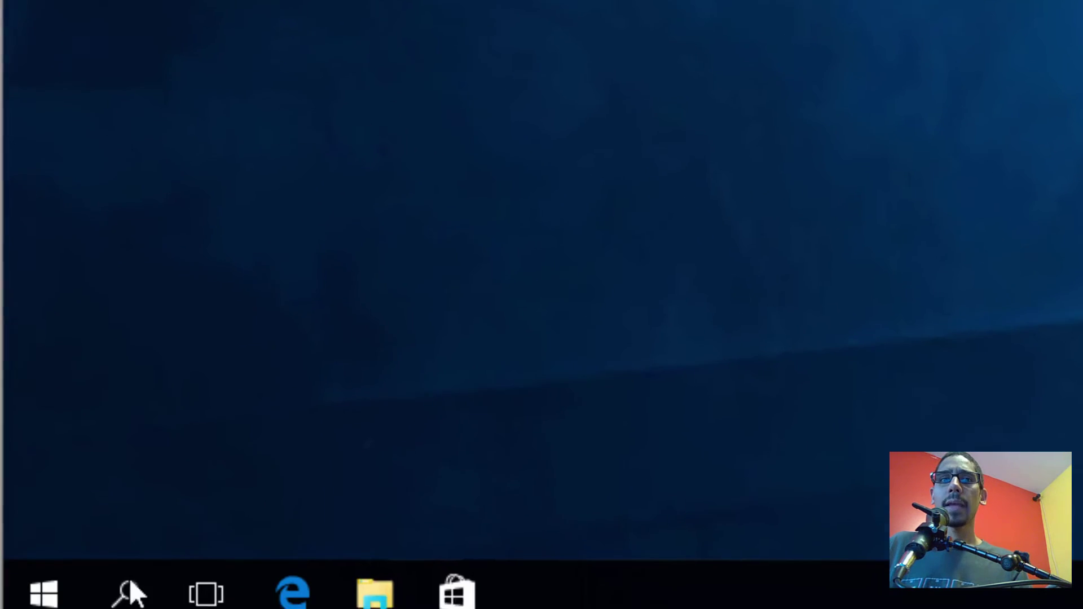
# Launch the Local Group Policy Editor by running gpedit.msc from the Run dialog
pyautogui.rightClick(55, 572)
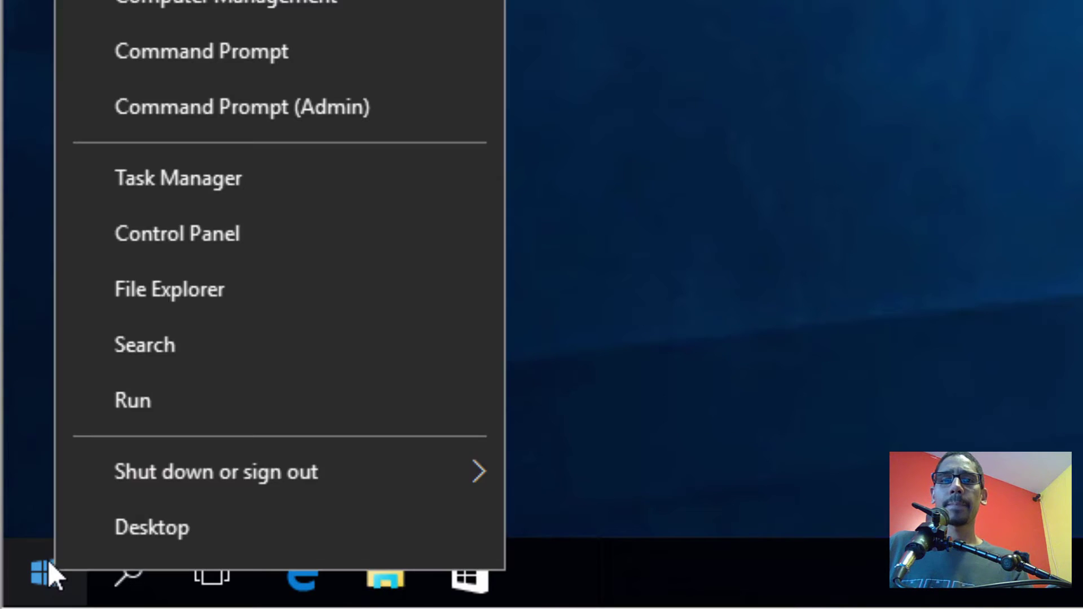
pyautogui.click(179, 410)
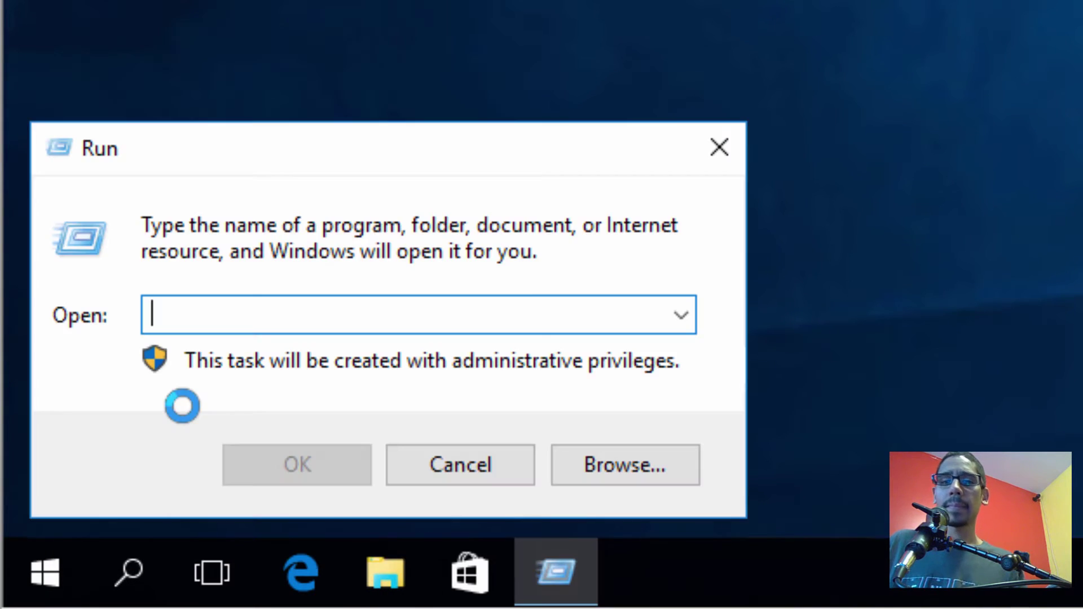
pyautogui.click(177, 78)
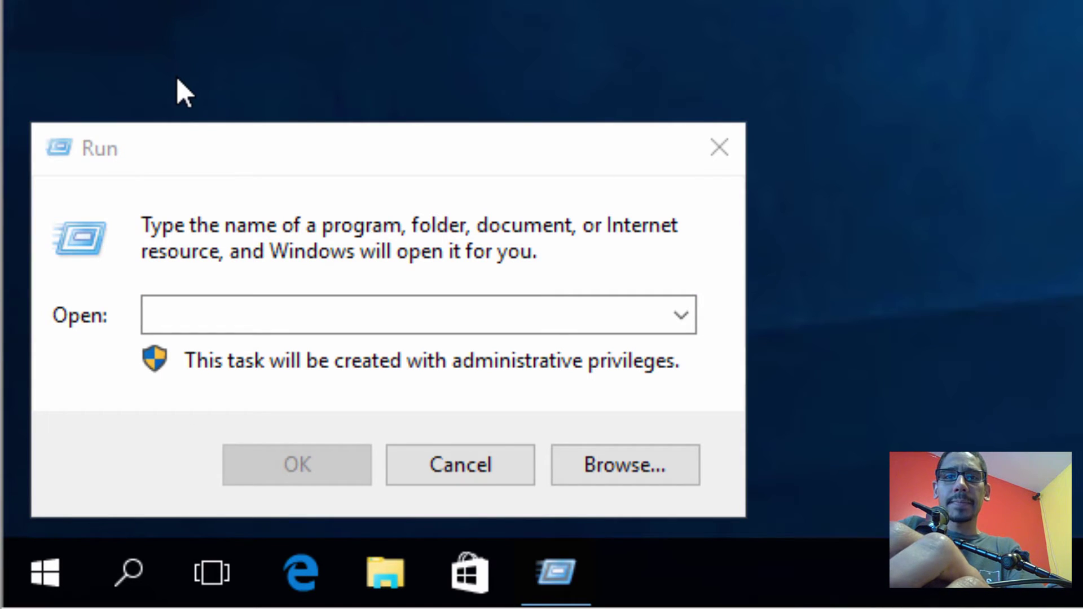
pyautogui.click(259, 309)
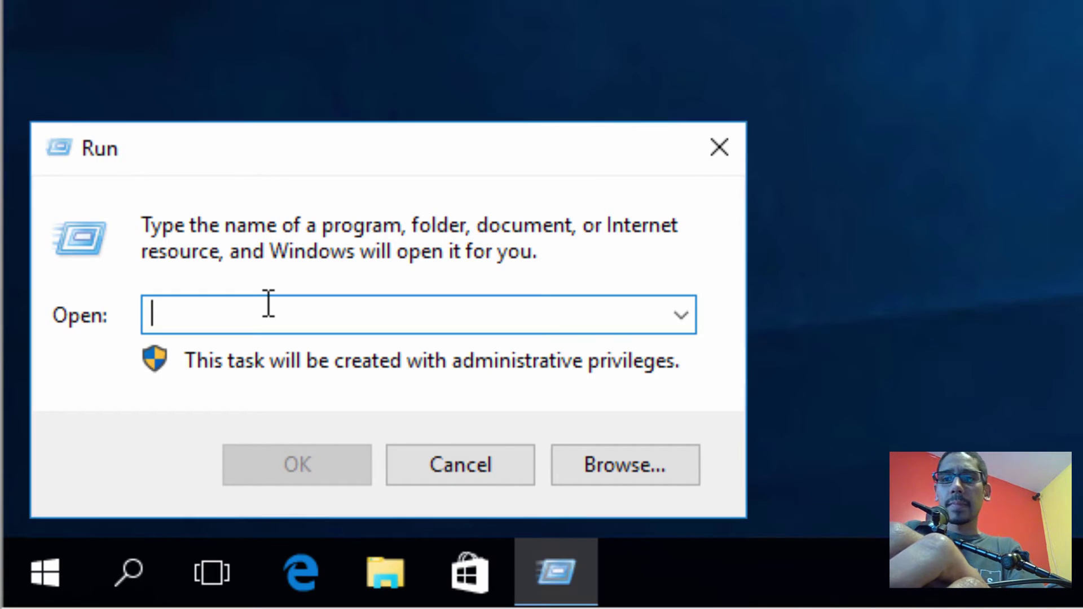
pyautogui.write('g')
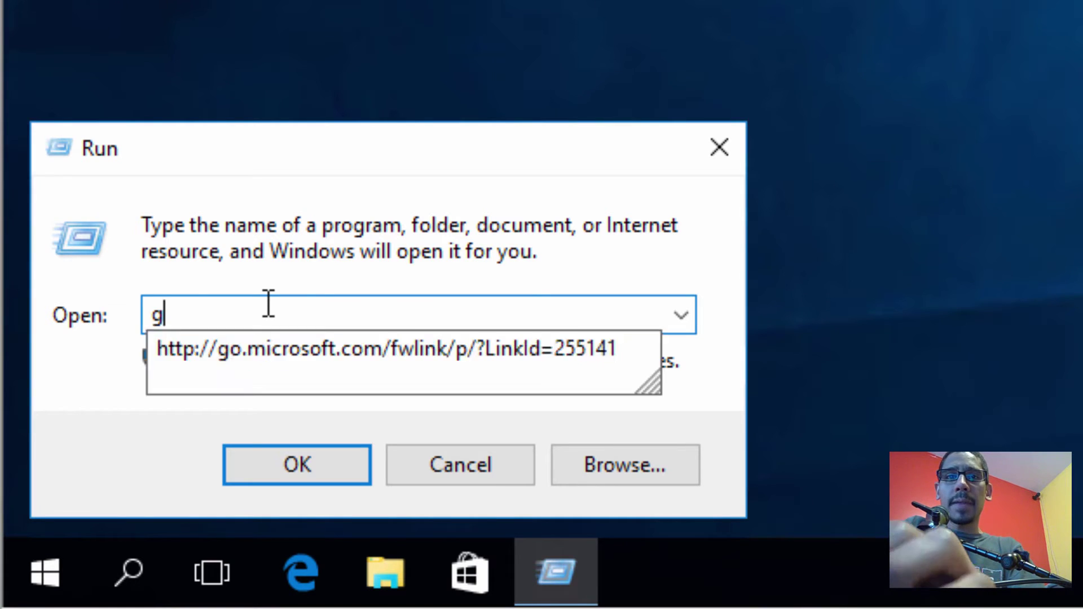
pyautogui.write('pedit.msc')
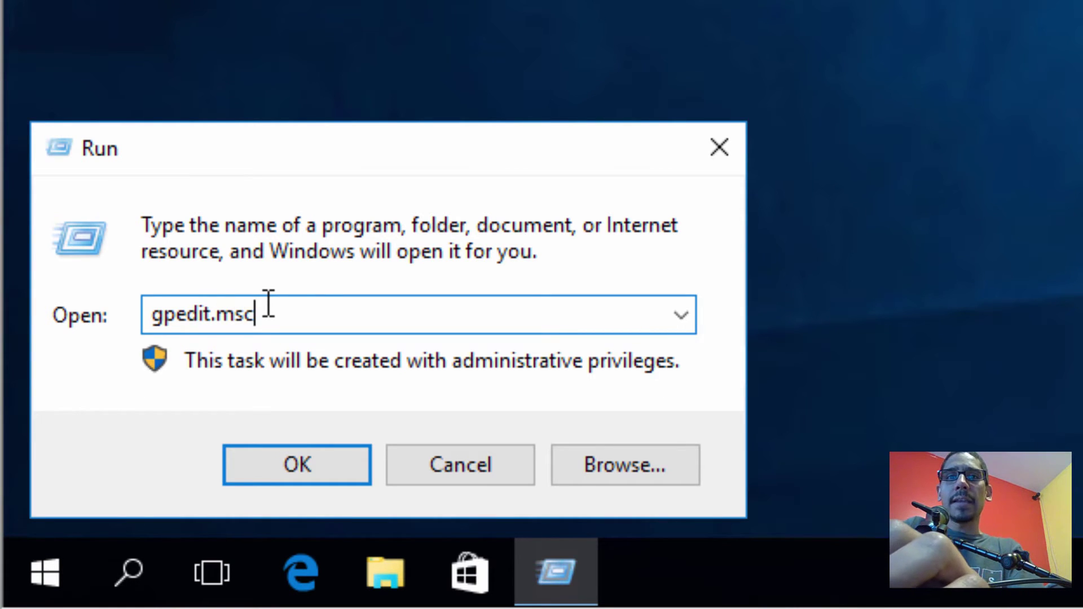
pyautogui.press('Return')
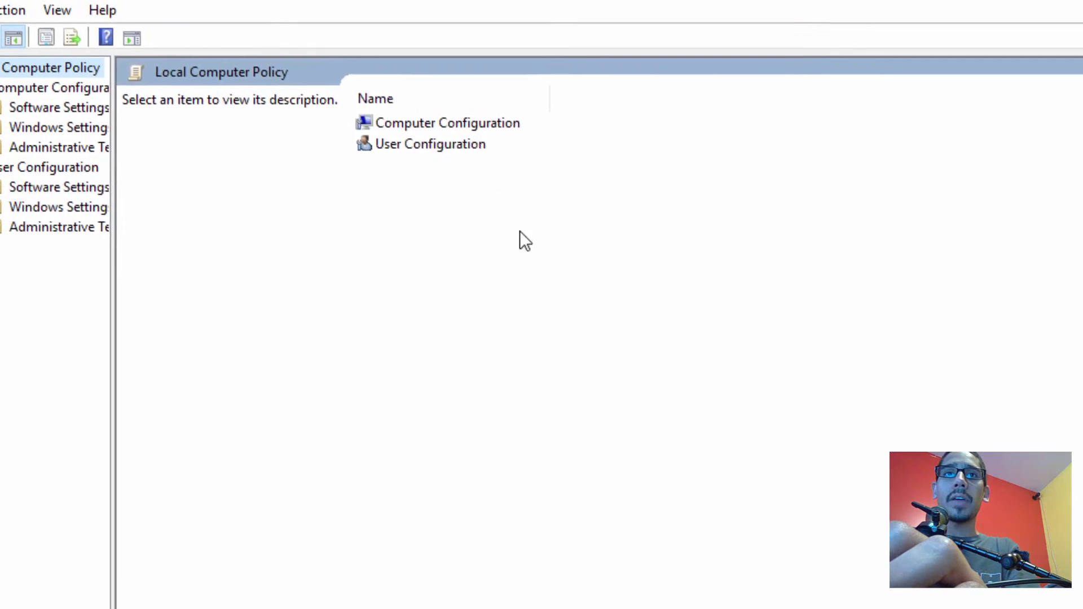
# Open Computer Configuration > Administrative Templates > Network > Lanman Server
pyautogui.moveTo(175, 392); pyautogui.dragTo(286, 391)
pyautogui.click(107, 169)
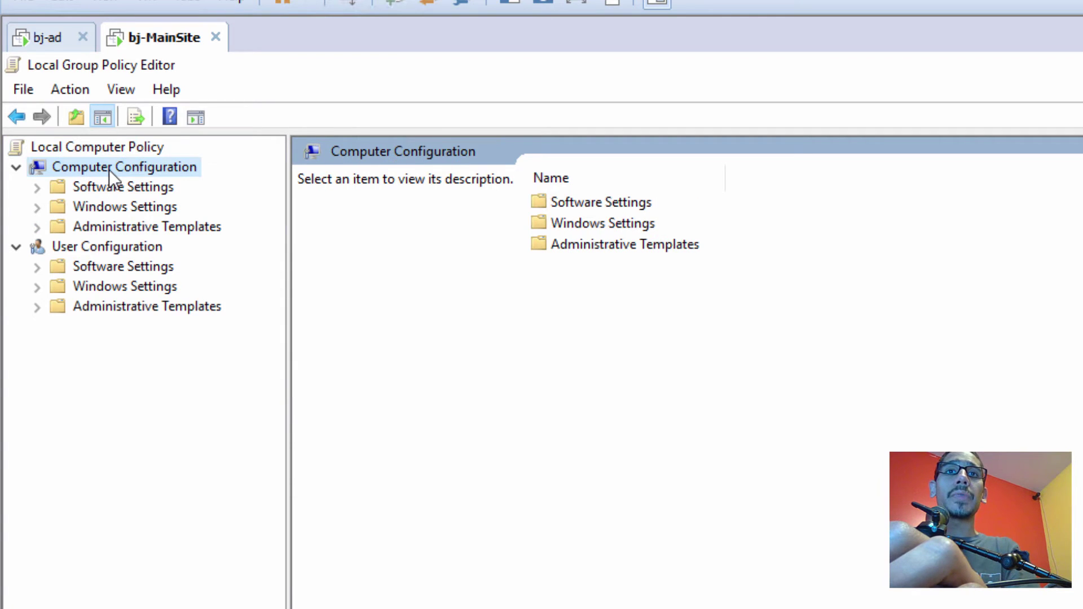
pyautogui.click(40, 230)
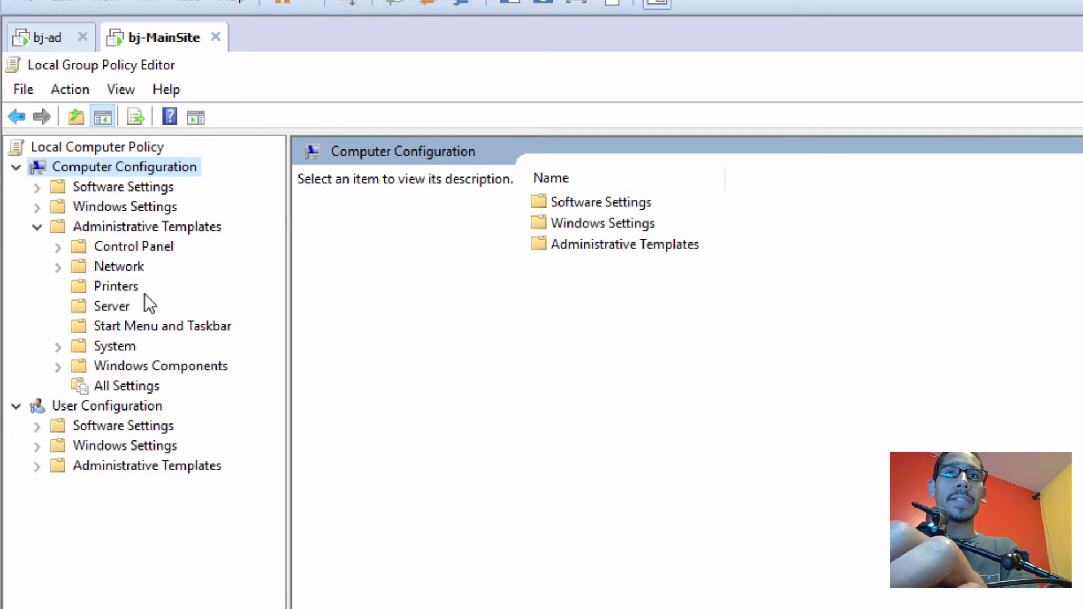
pyautogui.click(123, 266)
pyautogui.click(58, 268)
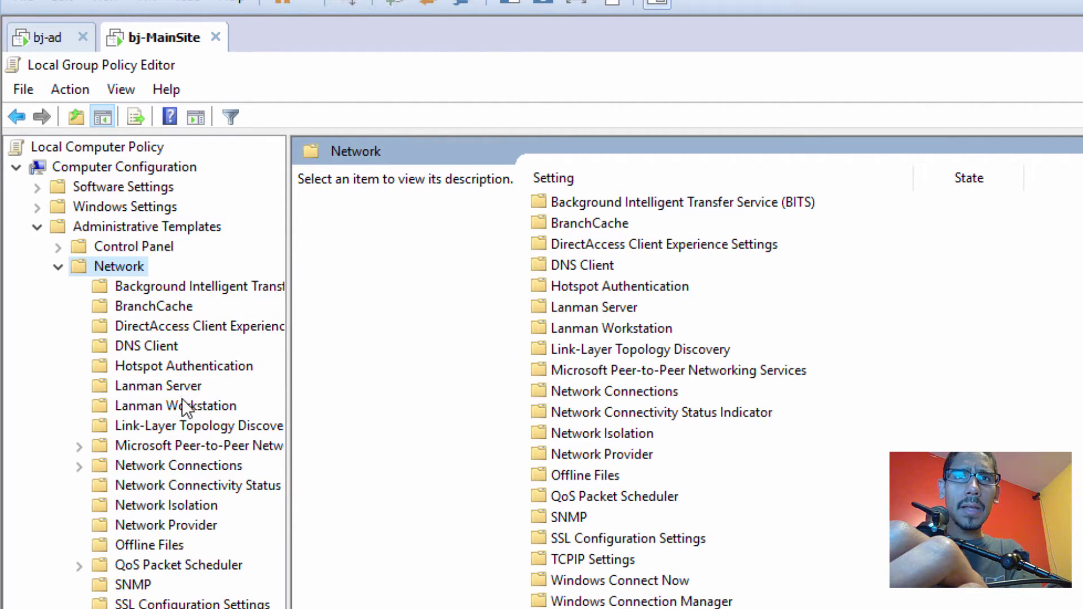
pyautogui.click(171, 388)
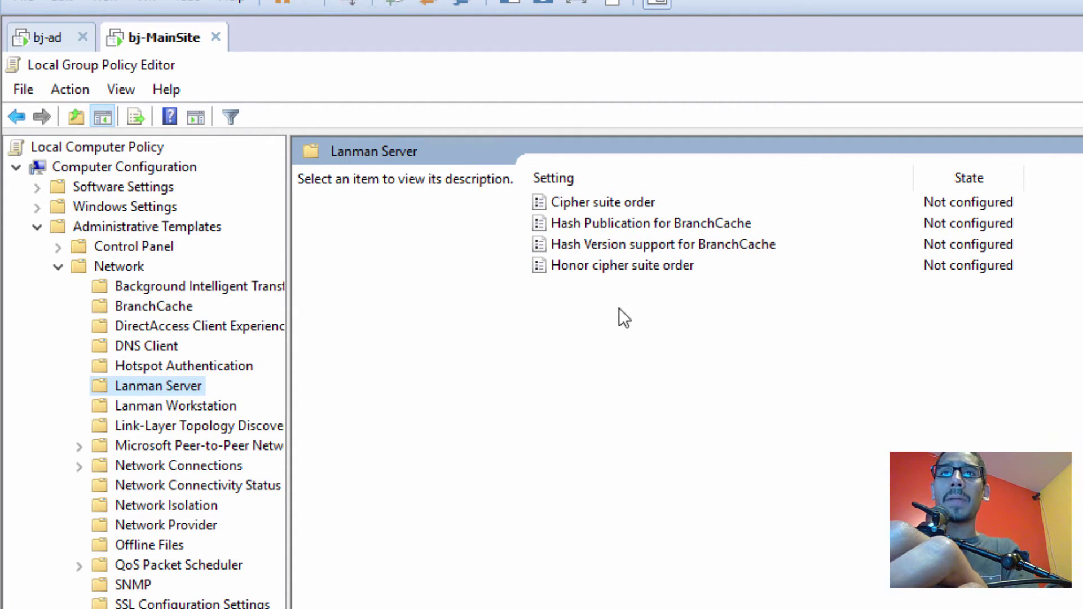
# Set Hash Publication for BranchCache to Enabled and apply it
pyautogui.click(682, 207)
pyautogui.doubleClick(680, 222)
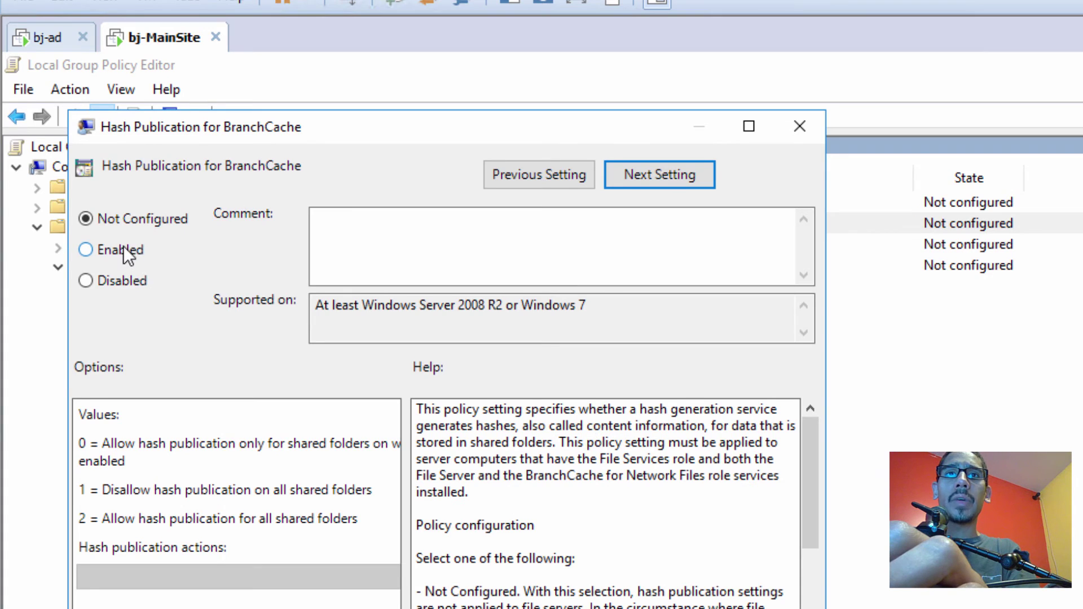
pyautogui.click(123, 246)
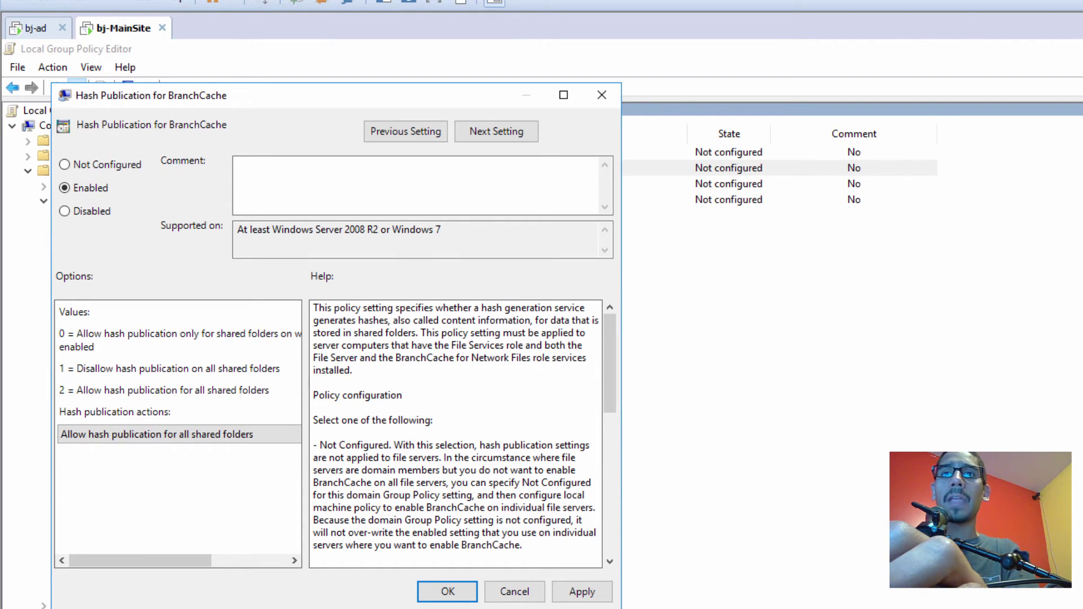
pyautogui.click(583, 593)
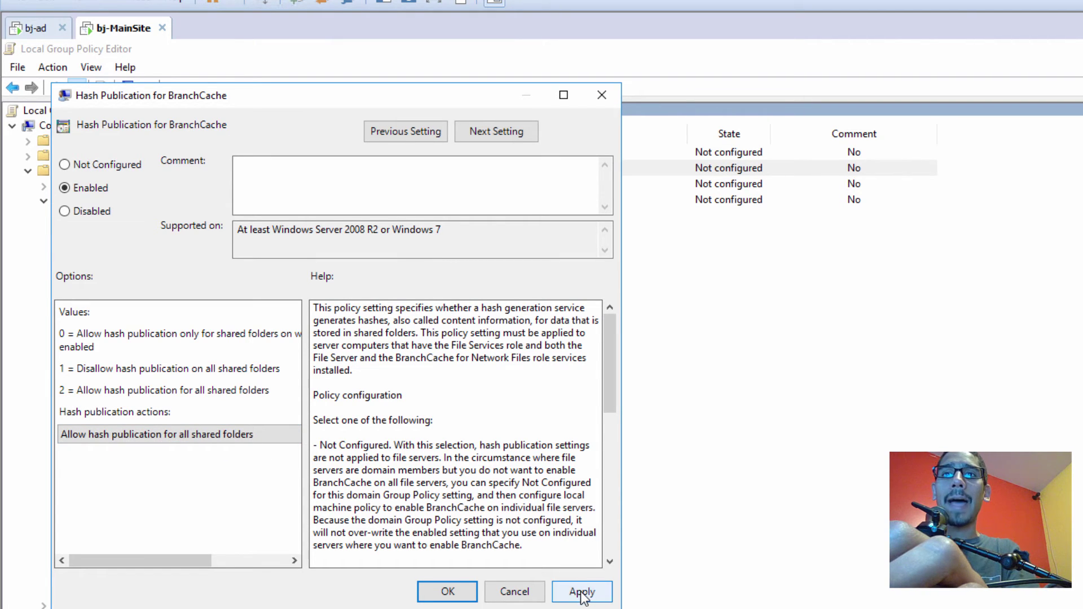
pyautogui.click(448, 592)
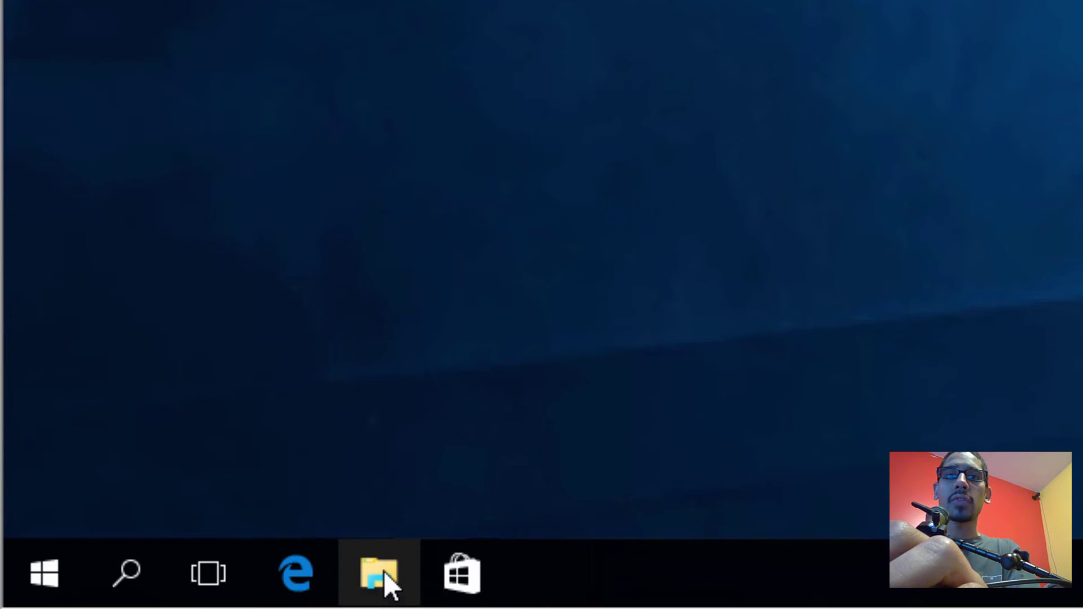
# In File Explorer, create a new folder named BTNHD on Local Disk (C:)
pyautogui.click(383, 571)
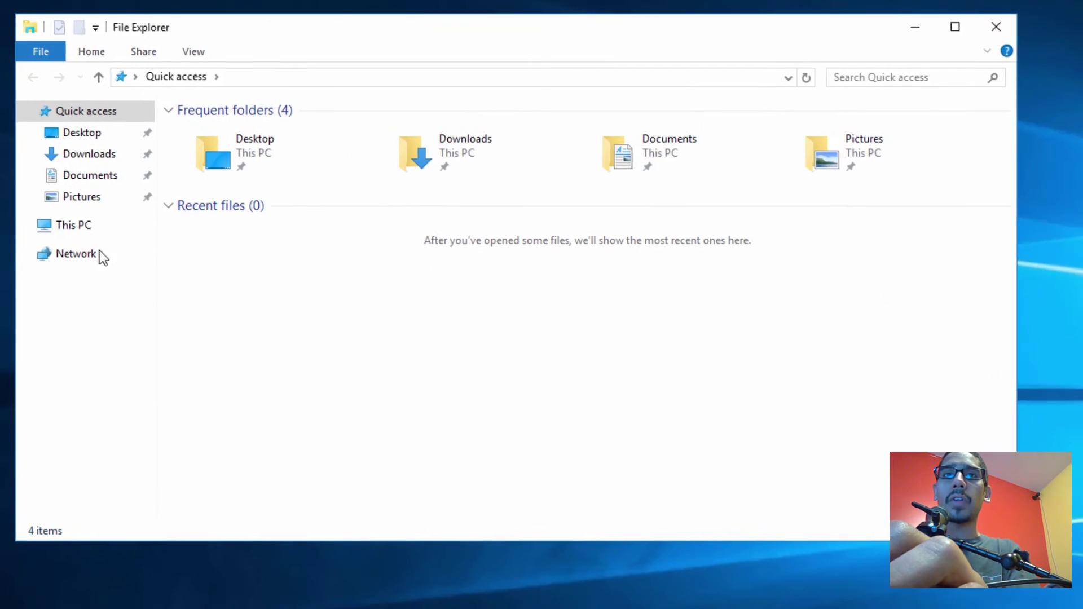
pyautogui.click(76, 227)
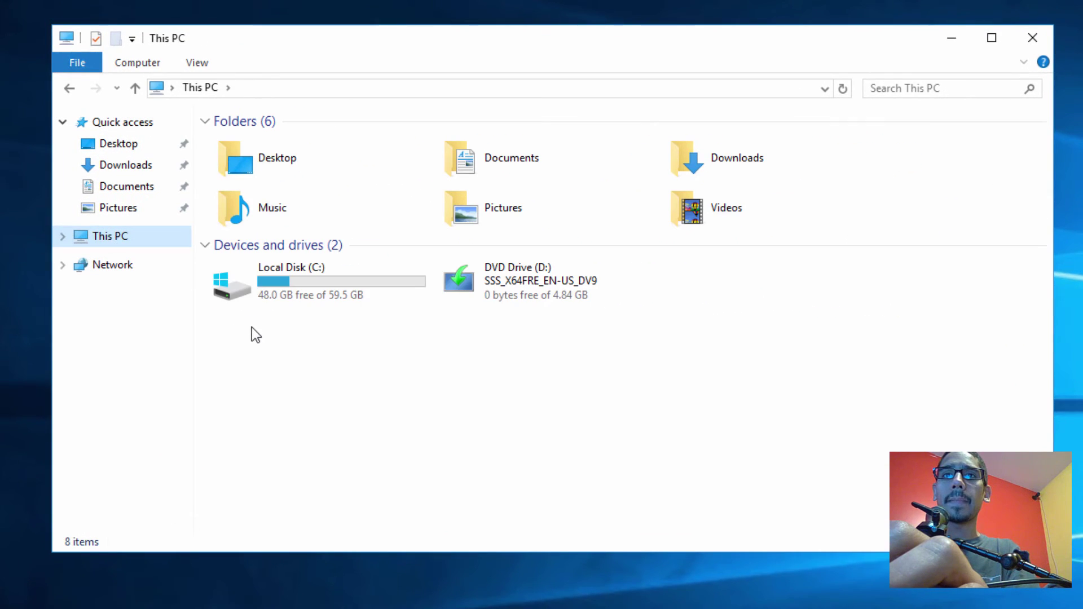
pyautogui.doubleClick(299, 284)
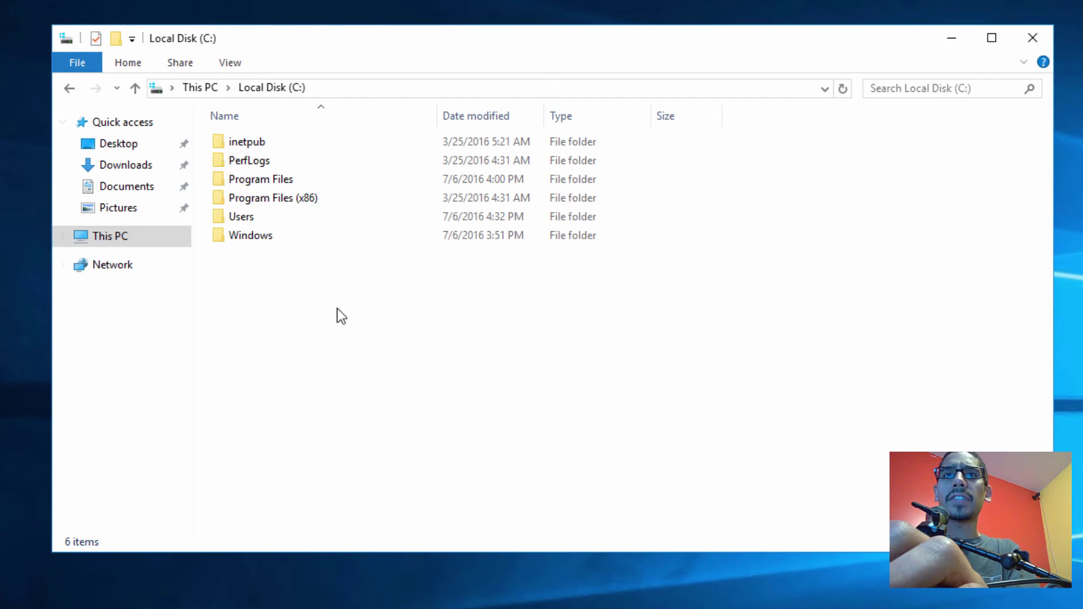
pyautogui.rightClick(256, 314)
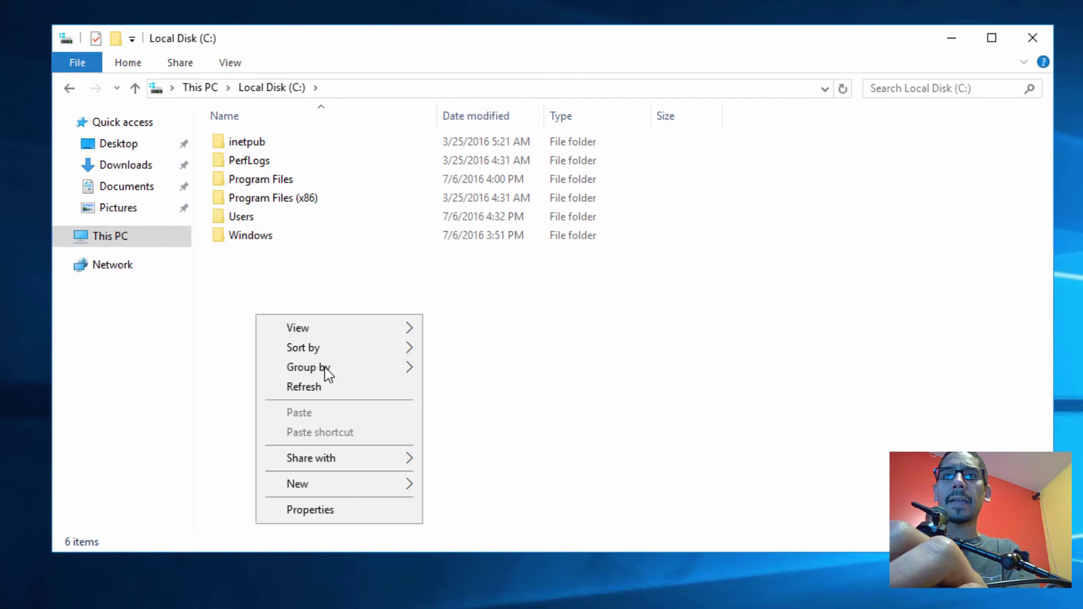
pyautogui.moveTo(398, 483)
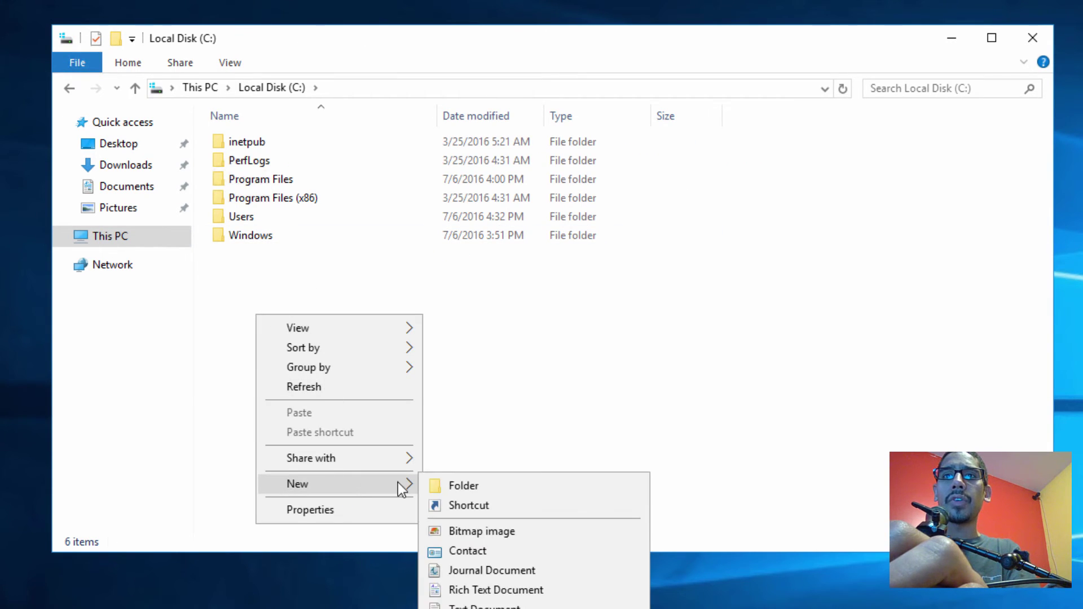
pyautogui.click(489, 485)
pyautogui.write('BTNHD')
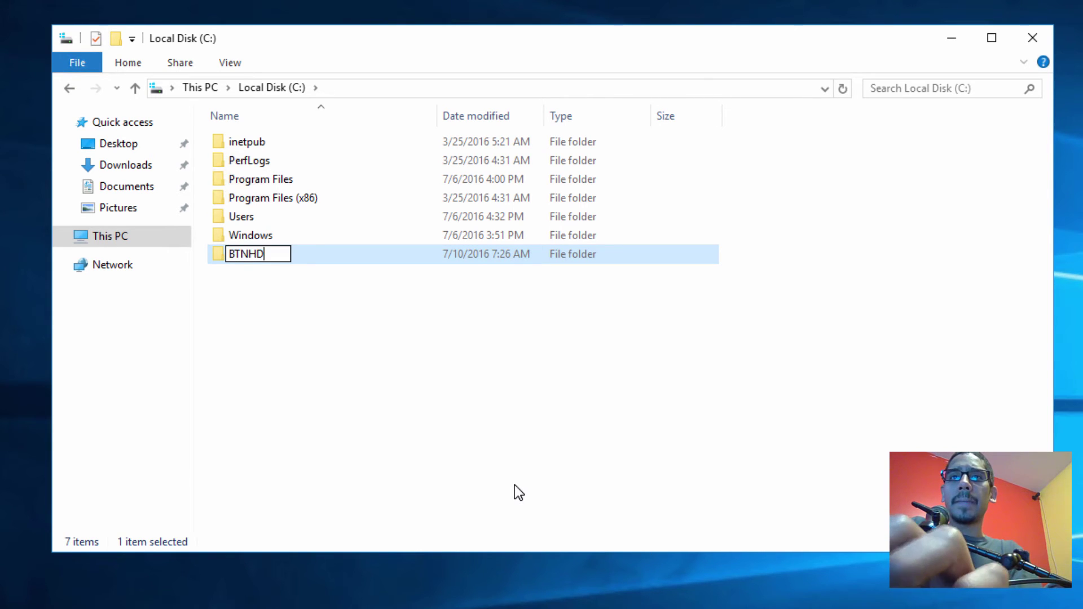
pyautogui.press('Return')
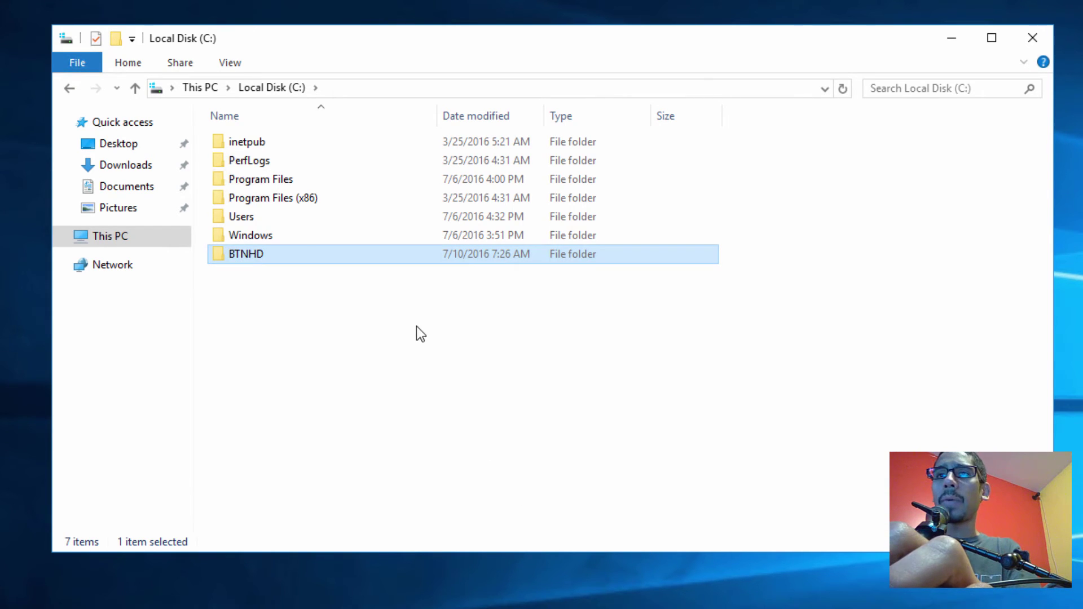
# Open the Properties dialog of the BTNHD folder
pyautogui.click(251, 257)
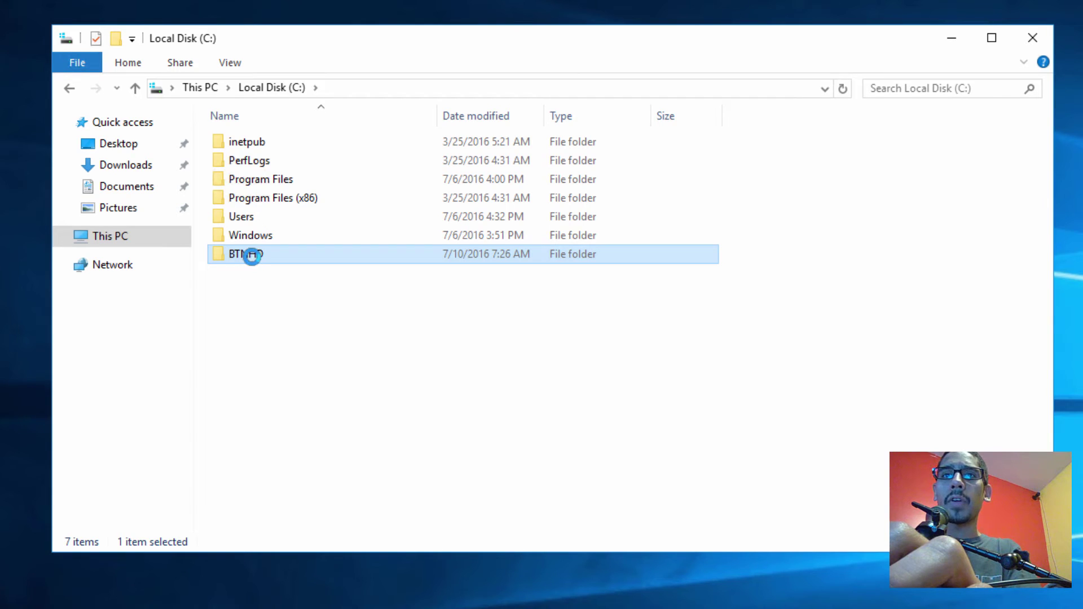
pyautogui.rightClick(253, 256)
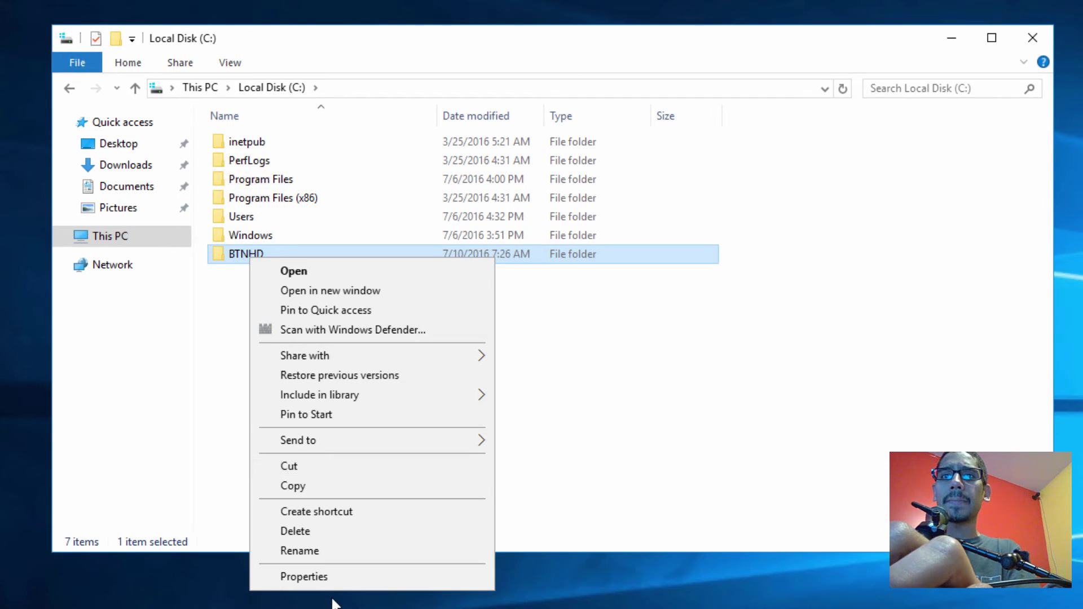
pyautogui.click(324, 577)
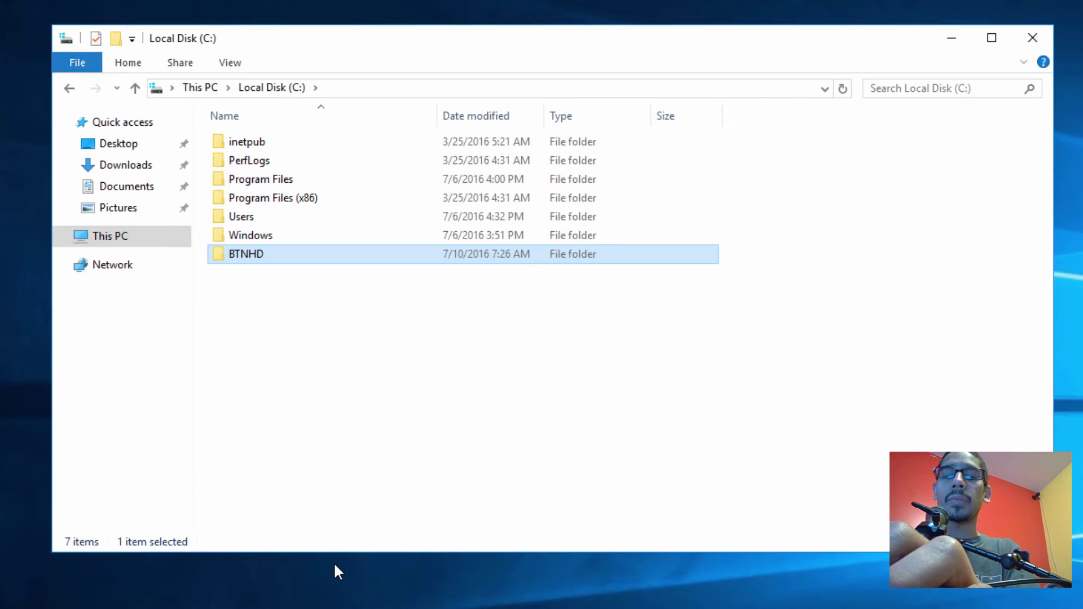
# Share BTNHD via Advanced Sharing with Enable BranchCache checked in Caching settings, and close Properties
pyautogui.click(326, 304)
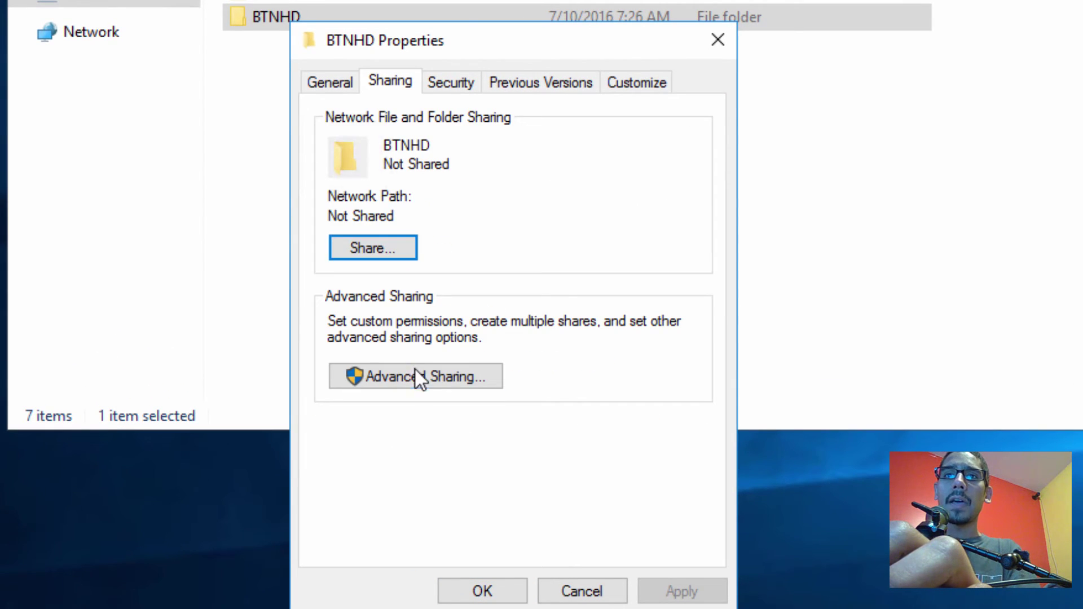
pyautogui.click(416, 373)
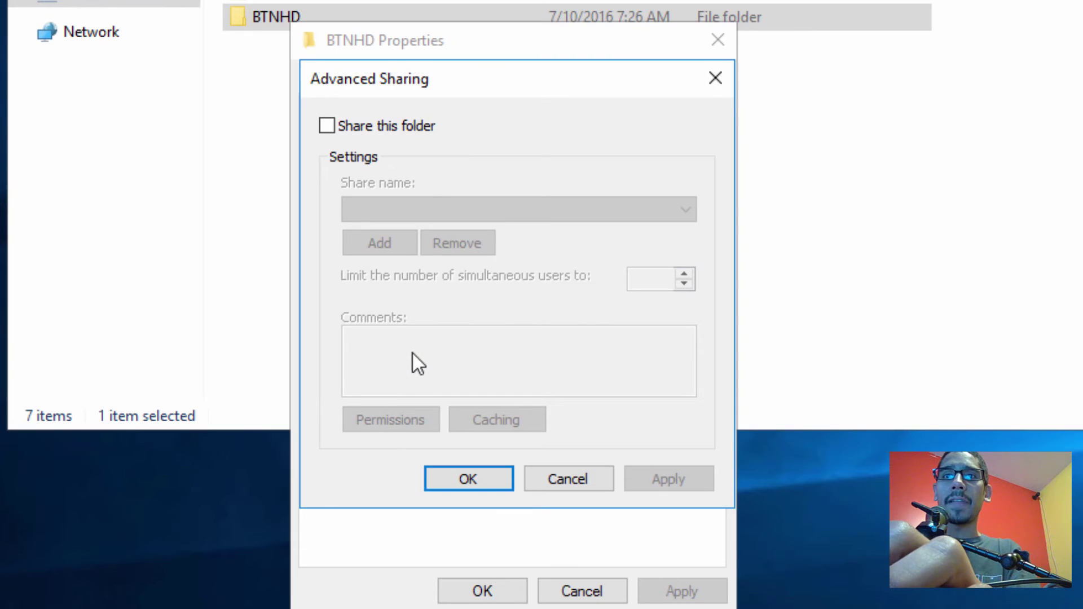
pyautogui.click(395, 126)
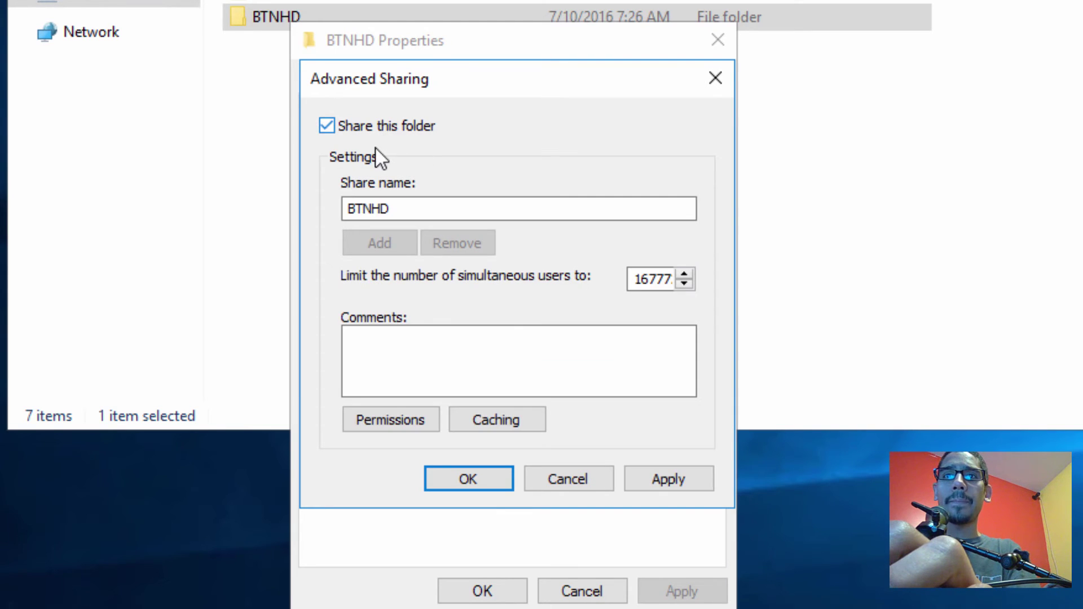
pyautogui.click(489, 422)
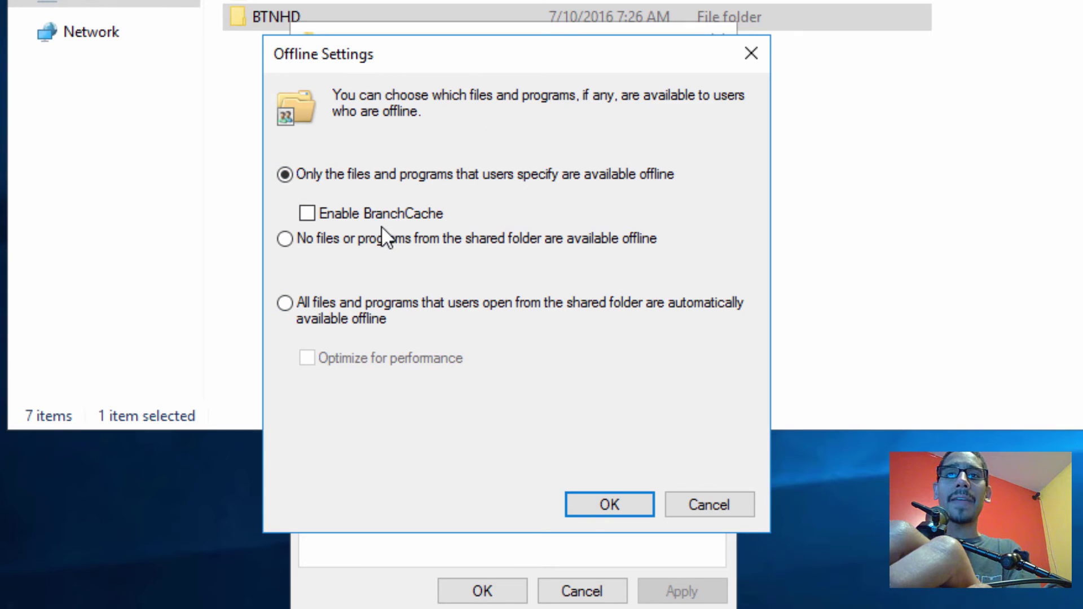
pyautogui.click(378, 214)
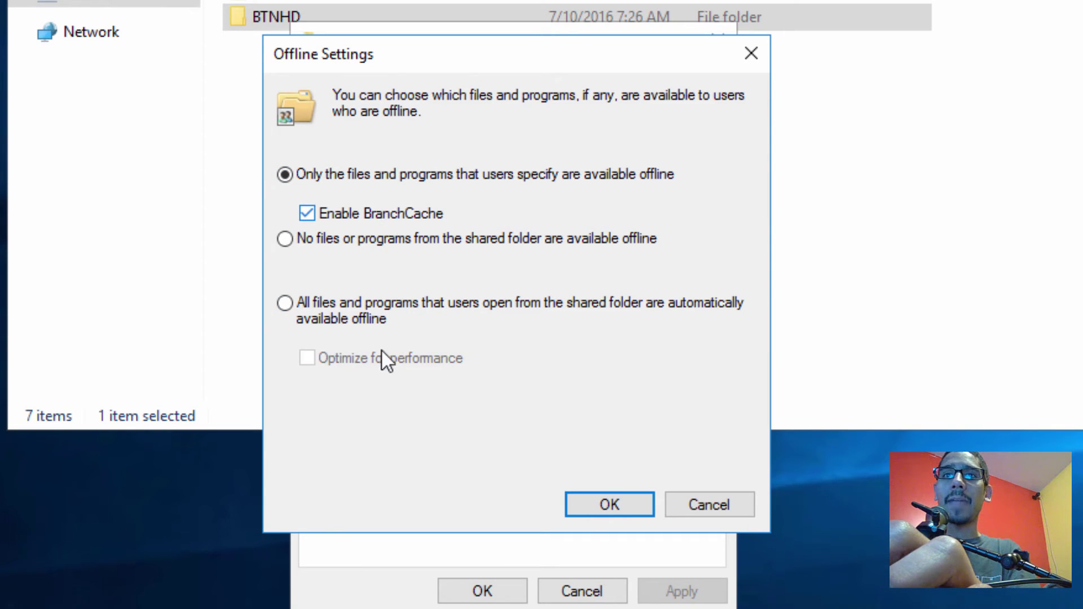
pyautogui.click(609, 506)
pyautogui.click(668, 479)
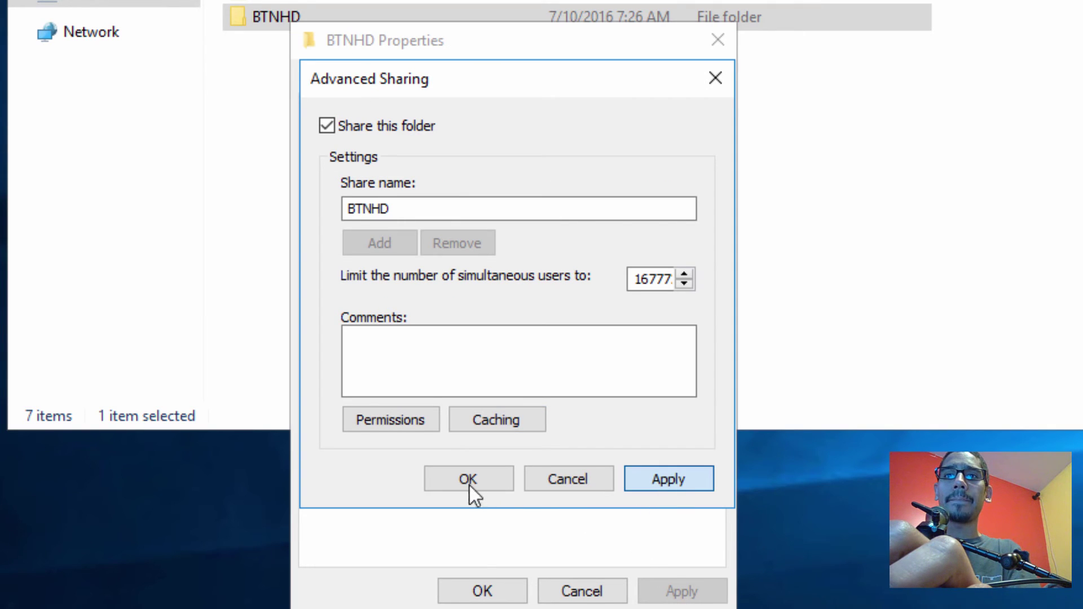
pyautogui.click(472, 479)
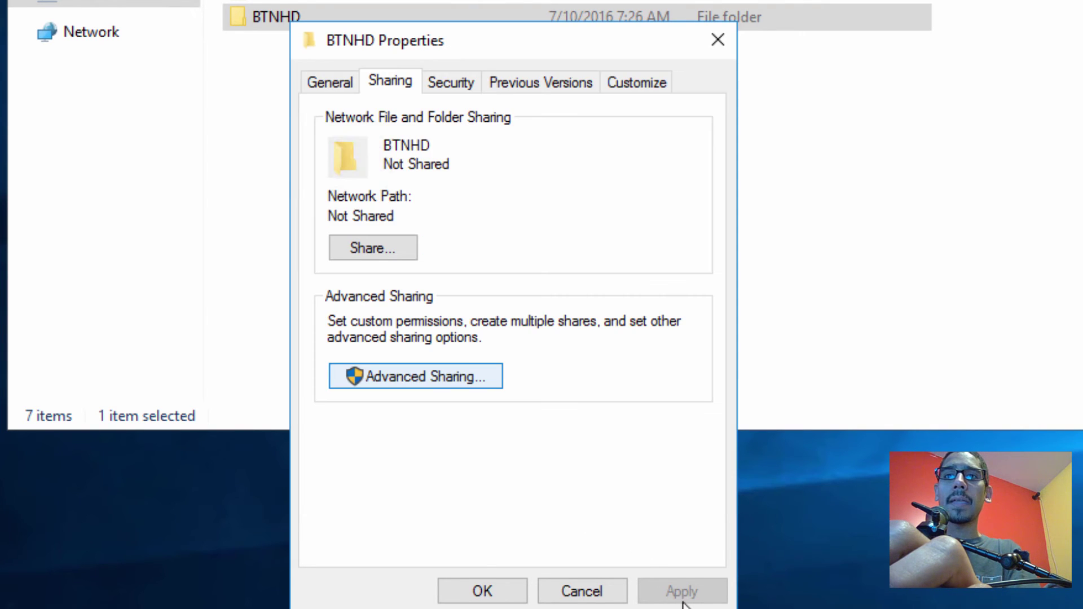
pyautogui.click(514, 590)
pyautogui.click(523, 268)
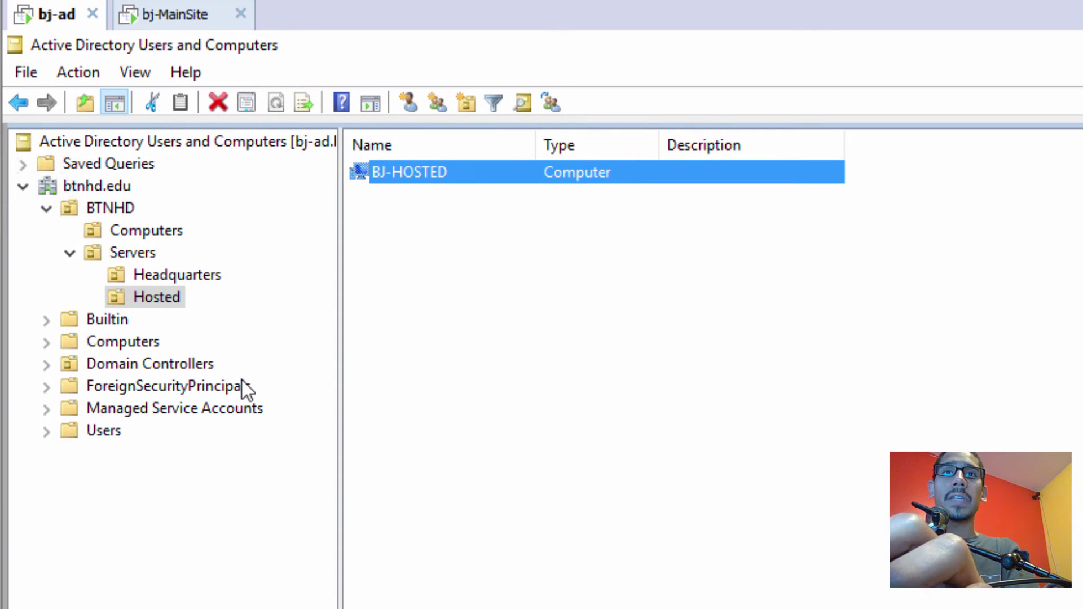
# Confirm BJ-MAINSITE is in the Headquarters OU, then start Group Policy Management
pyautogui.click(192, 277)
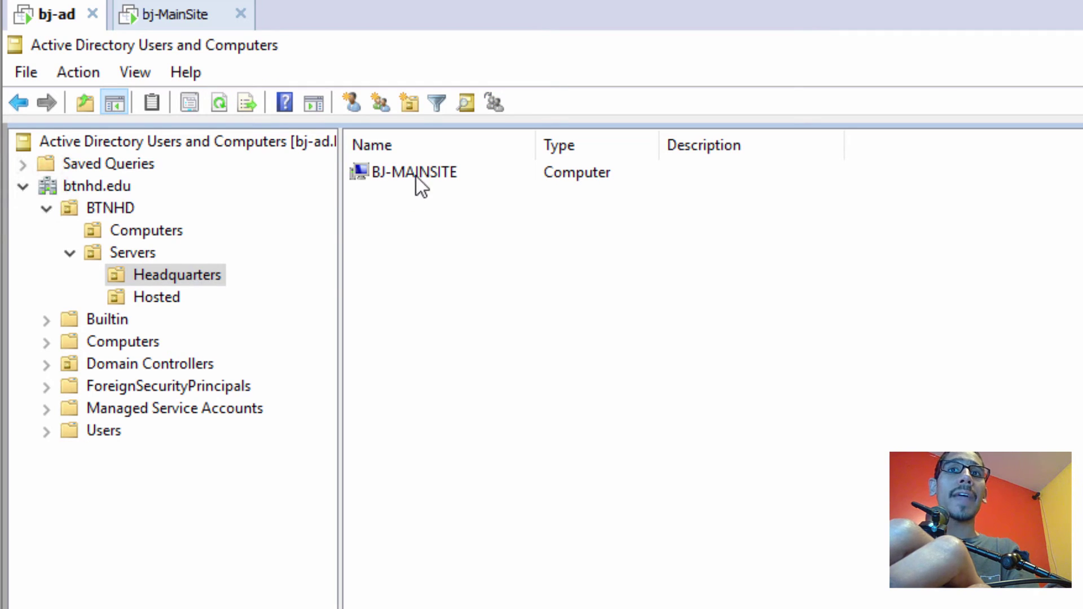
pyautogui.click(578, 578)
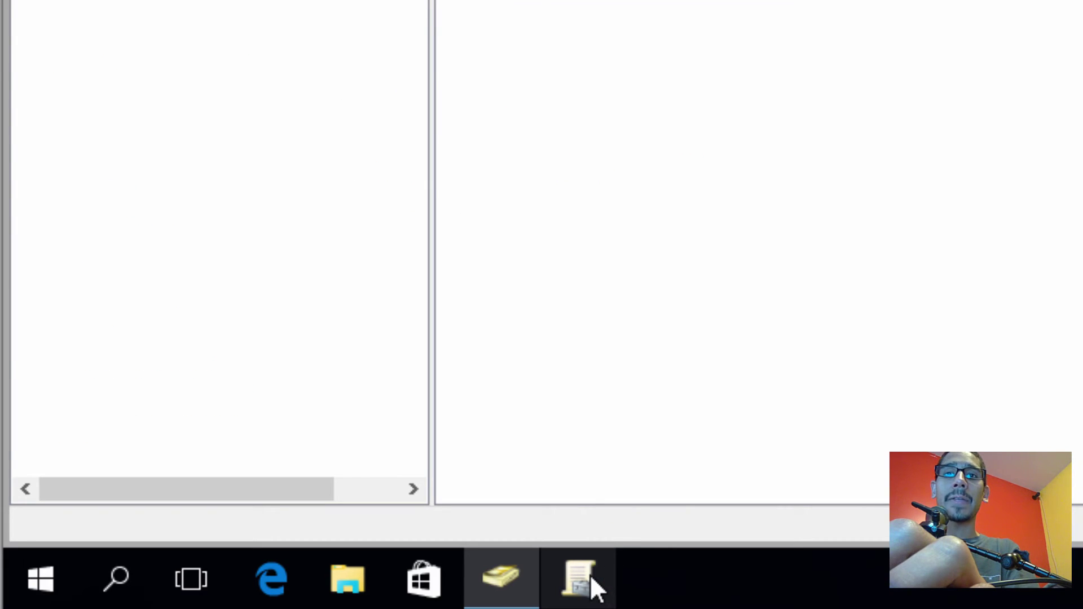
# Maximize the console and expand Forest > Domains > btnhd.edu to its Group Policy Objects container
pyautogui.press('super+Up')
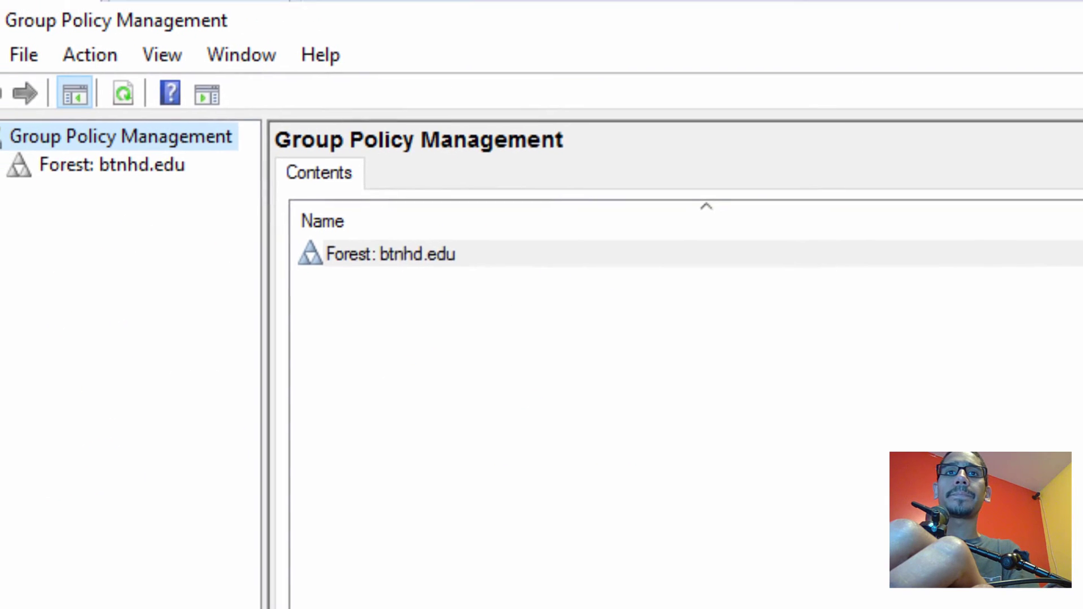
pyautogui.moveTo(299, 454); pyautogui.dragTo(494, 454)
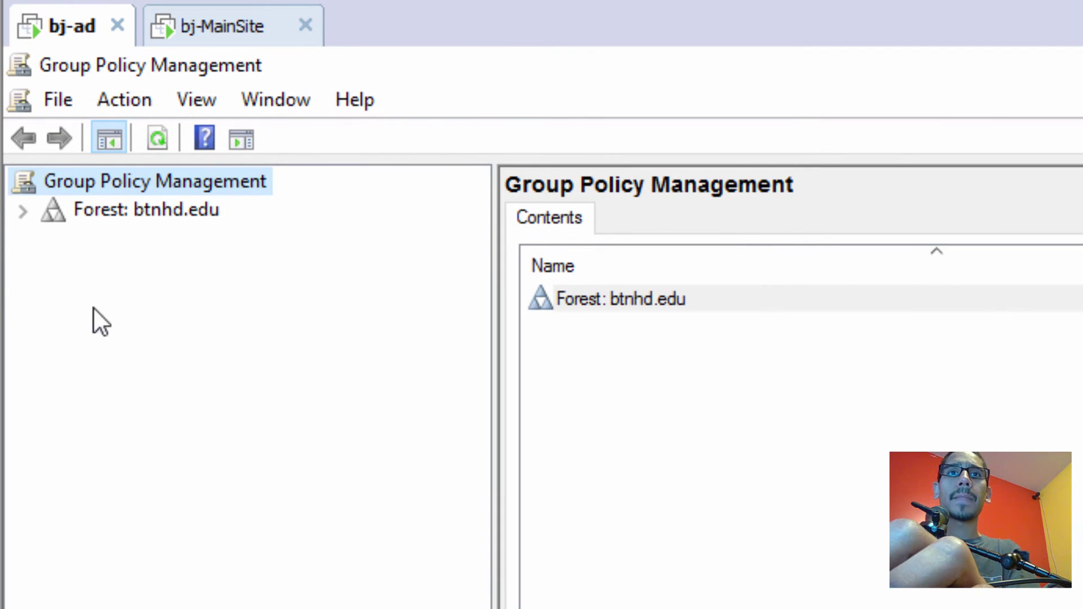
pyautogui.click(23, 212)
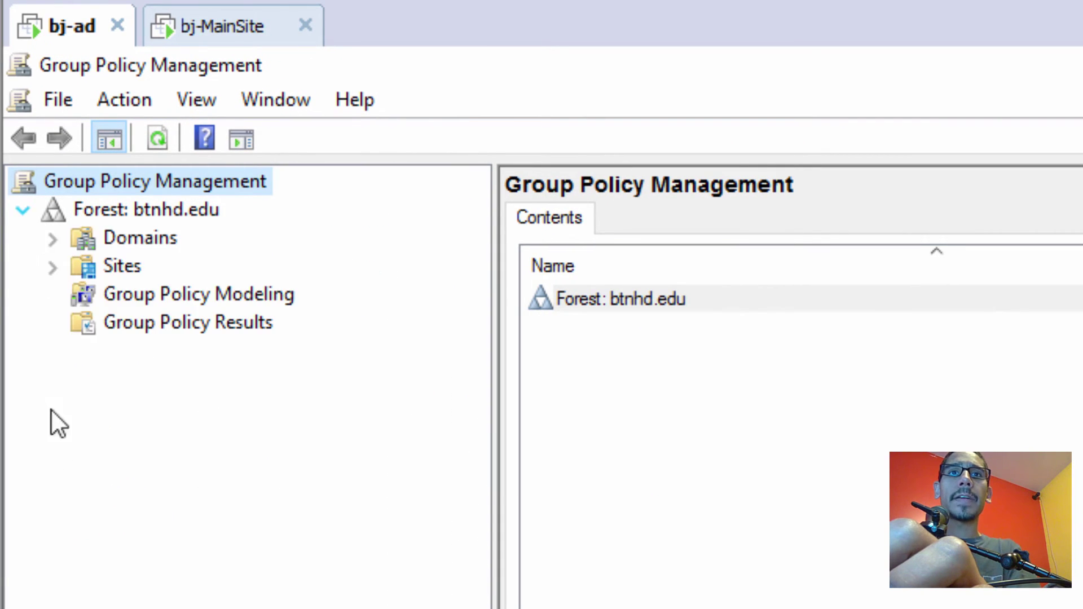
pyautogui.click(52, 238)
pyautogui.click(82, 267)
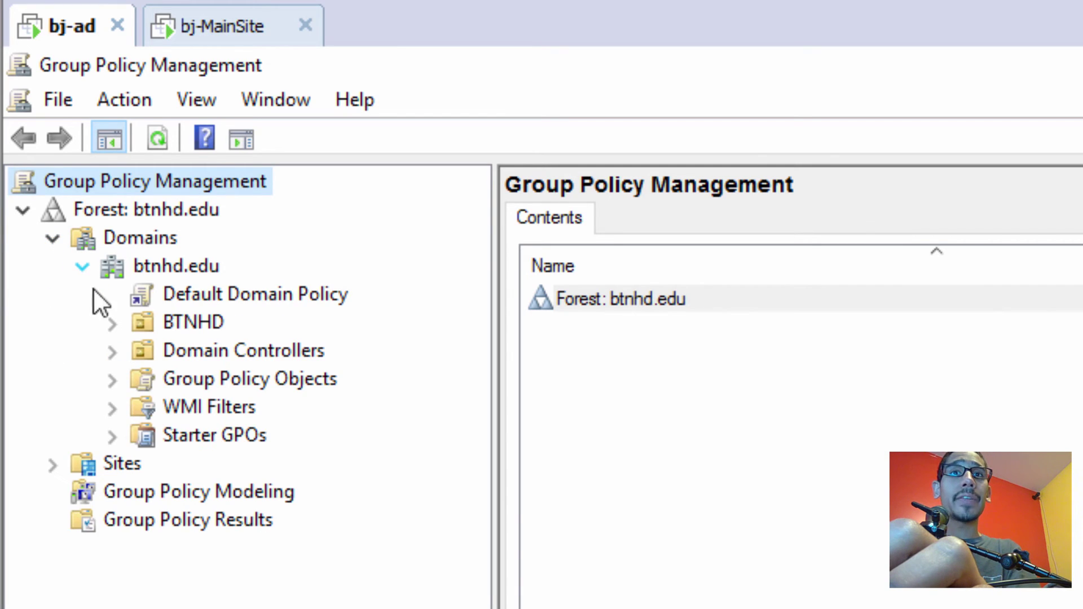
pyautogui.click(231, 375)
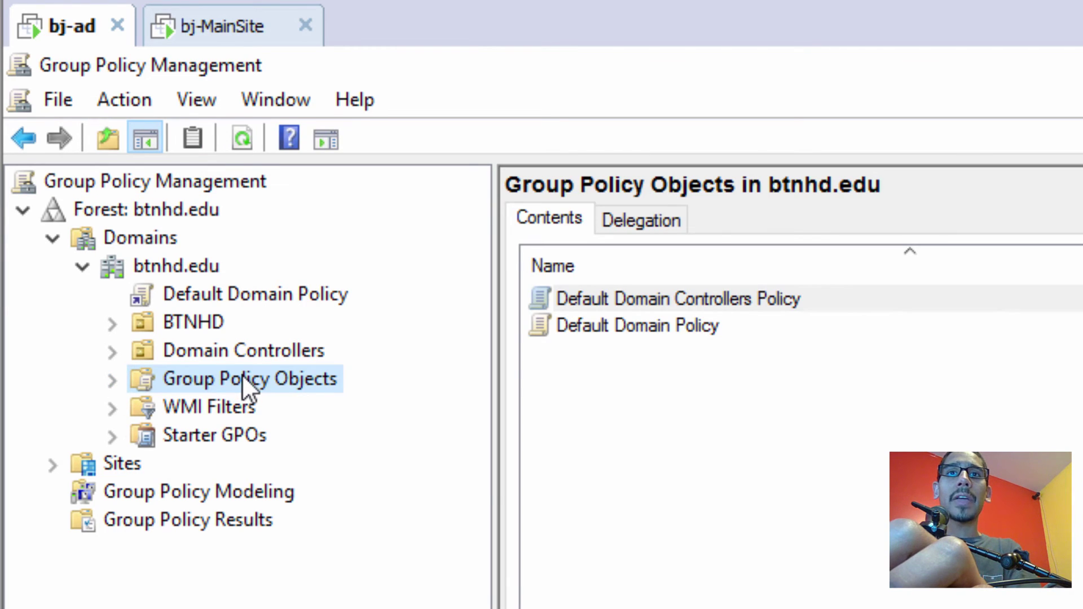
pyautogui.rightClick(242, 374)
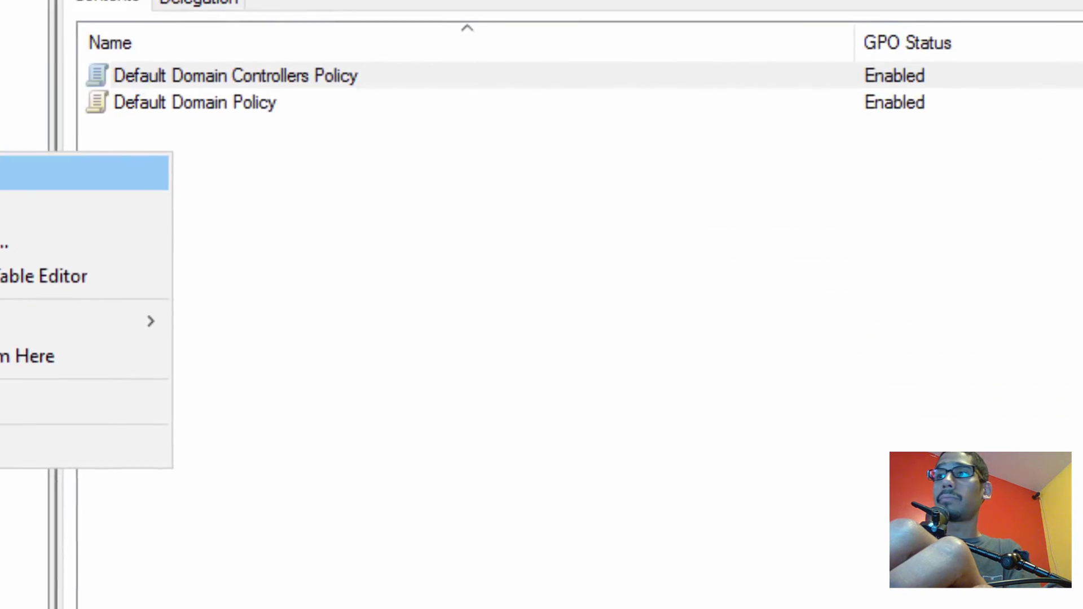
# Create a new GPO named 'Enable Hash for Branch Cache', correcting the typos in the name
pyautogui.click(397, 400)
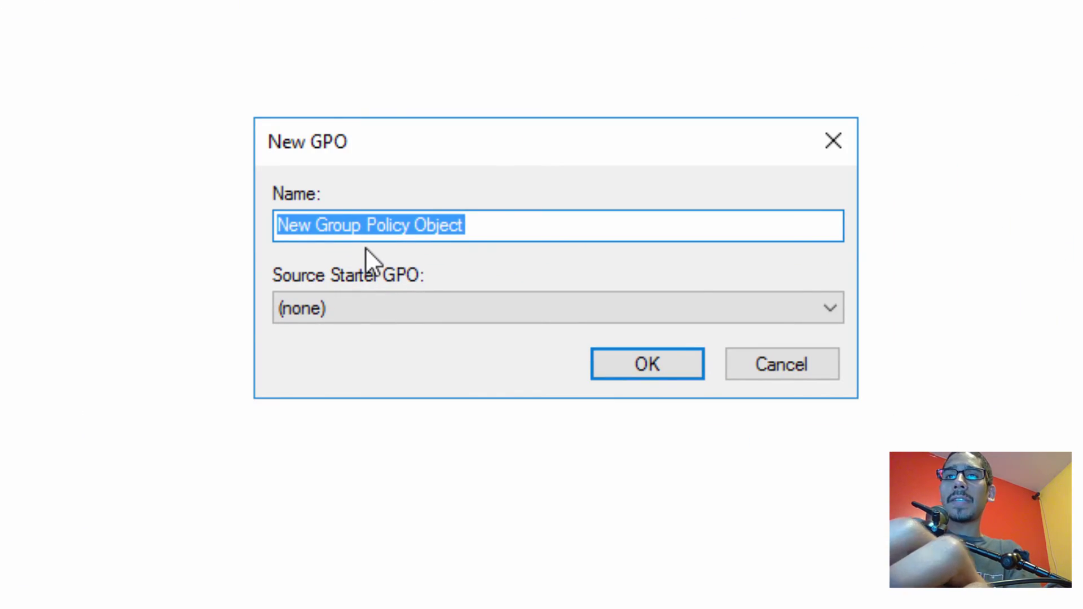
pyautogui.write('Encable')
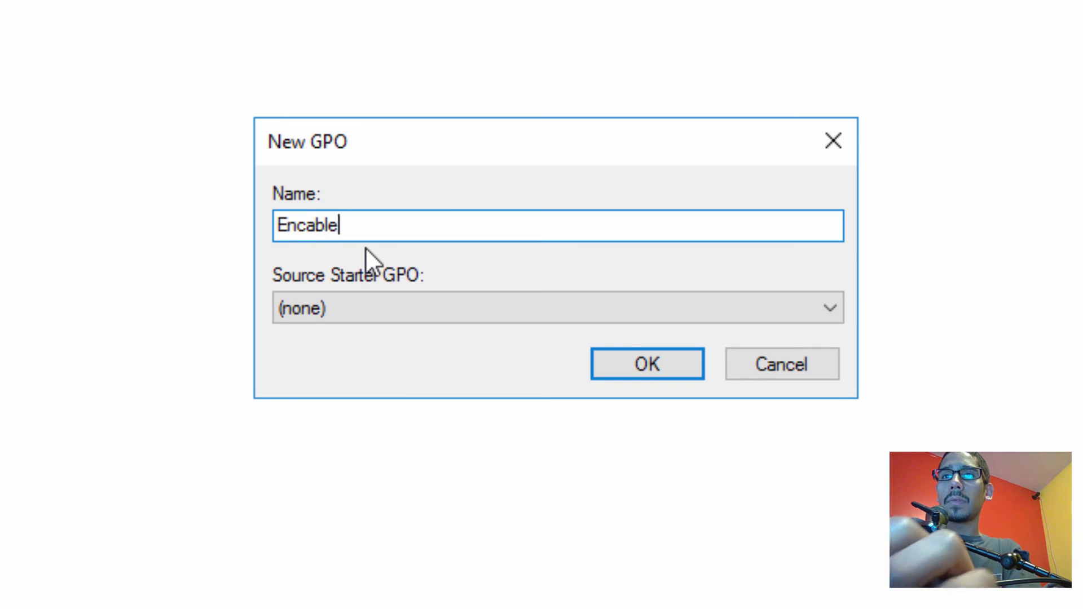
pyautogui.press('BackSpace')
pyautogui.press('BackSpace')
pyautogui.press('BackSpace')
pyautogui.press('BackSpace')
pyautogui.press('BackSpace')
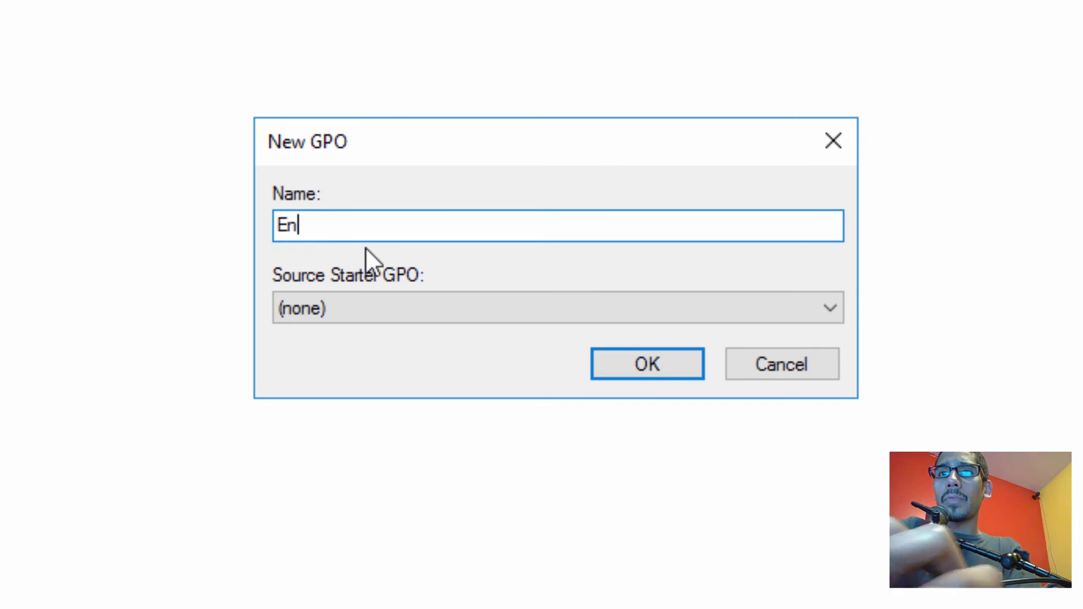
pyautogui.write('able Has')
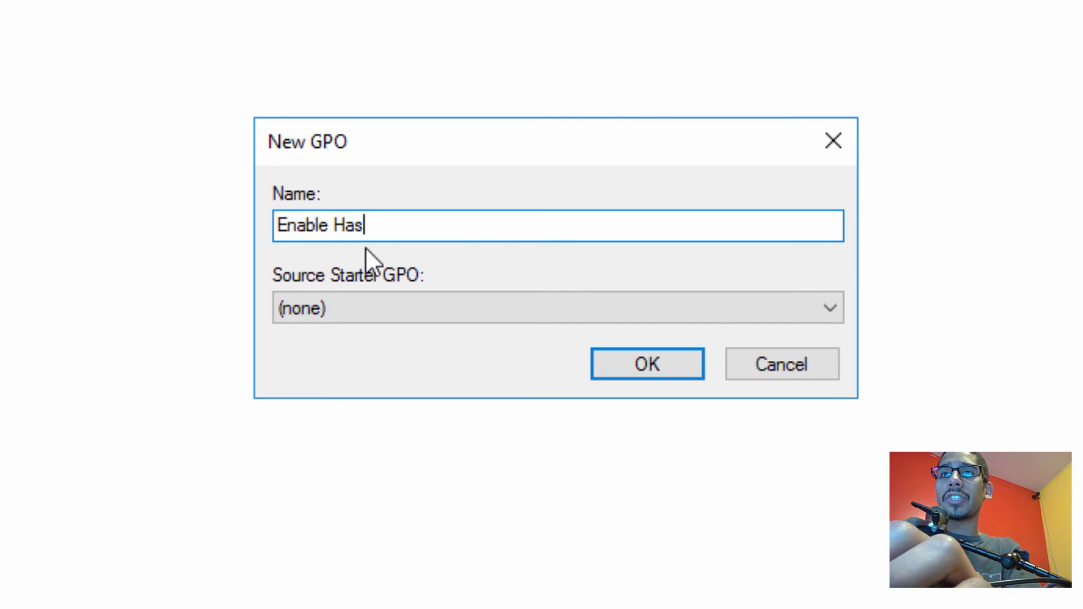
pyautogui.write('h for B')
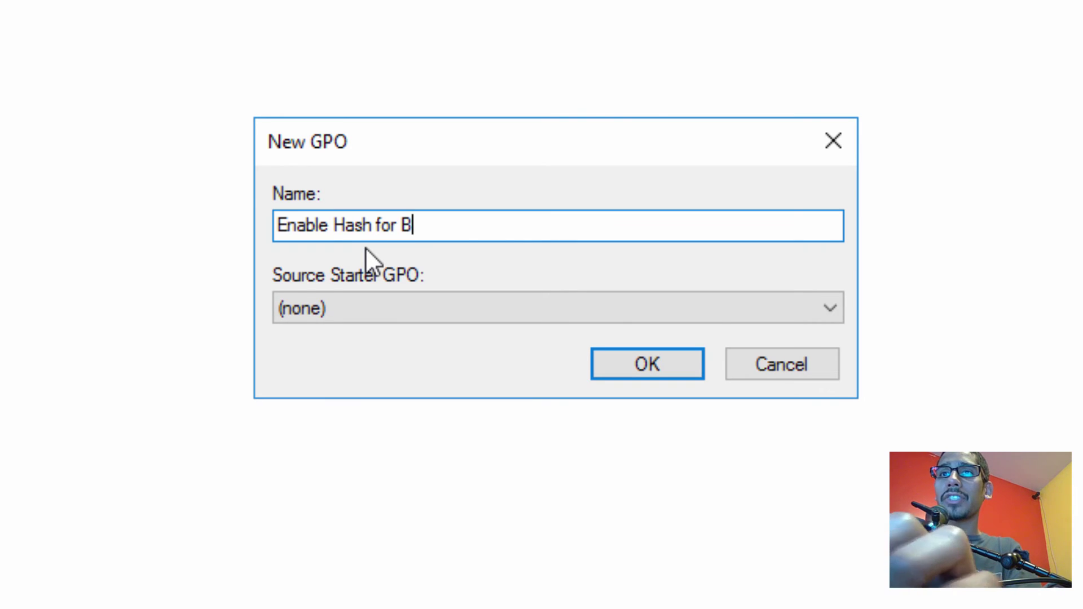
pyautogui.write('anch Cache')
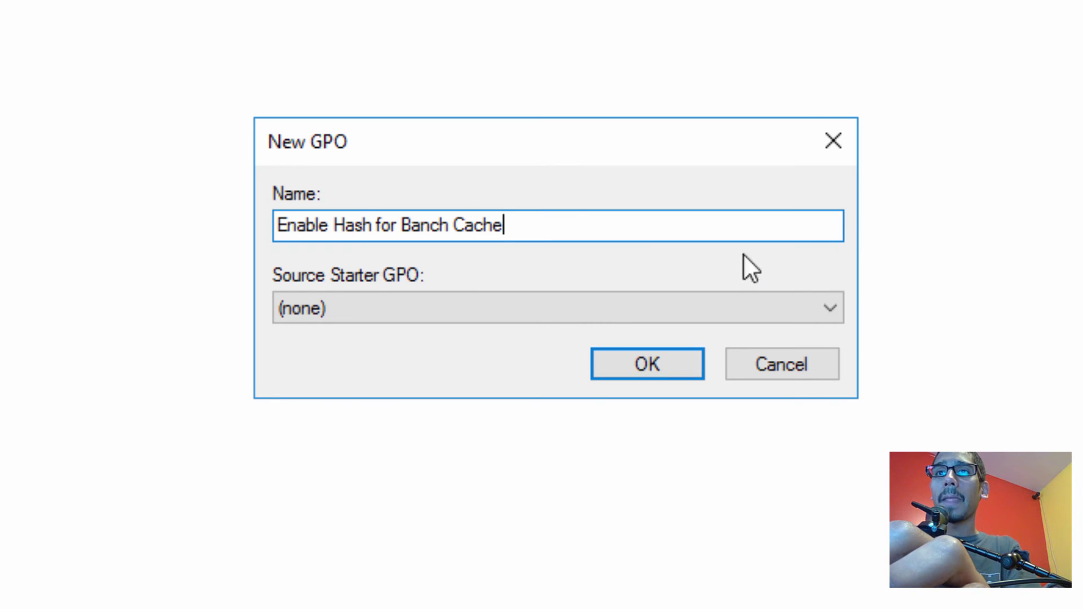
pyautogui.click(412, 225)
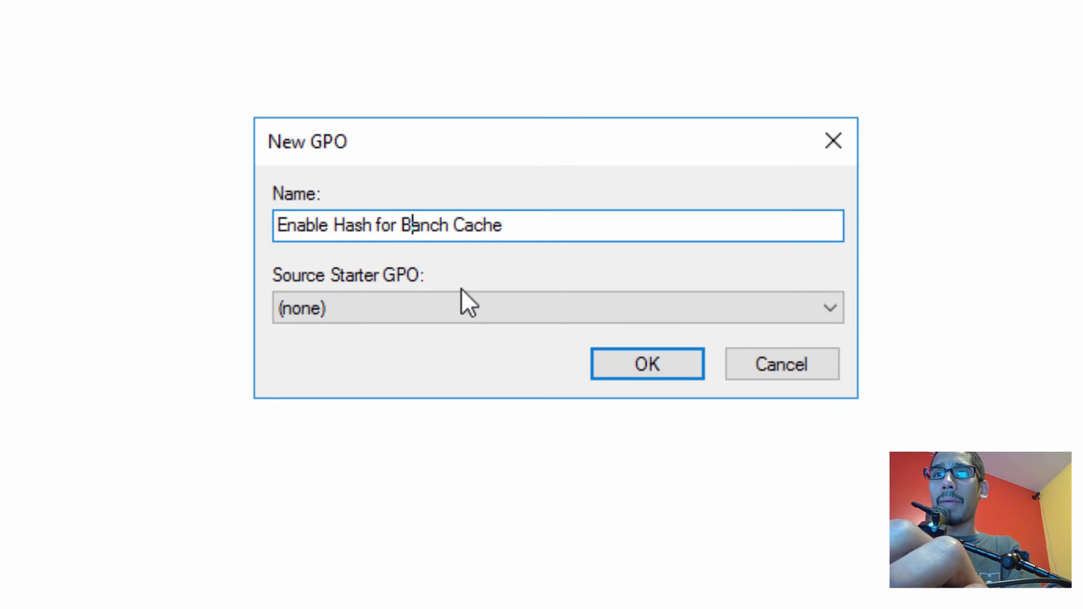
pyautogui.write('r')
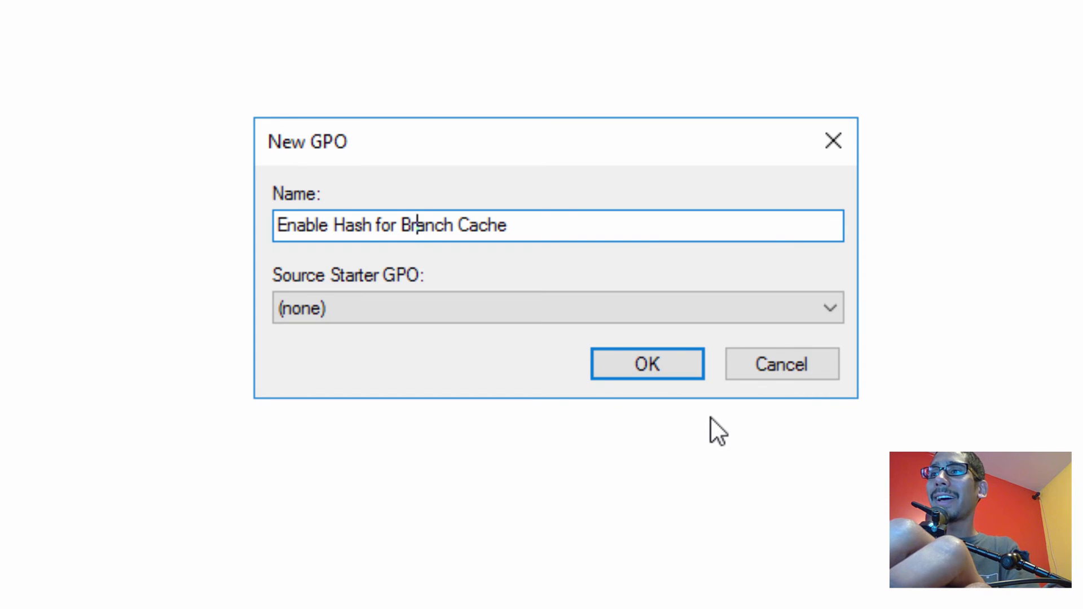
pyautogui.click(660, 372)
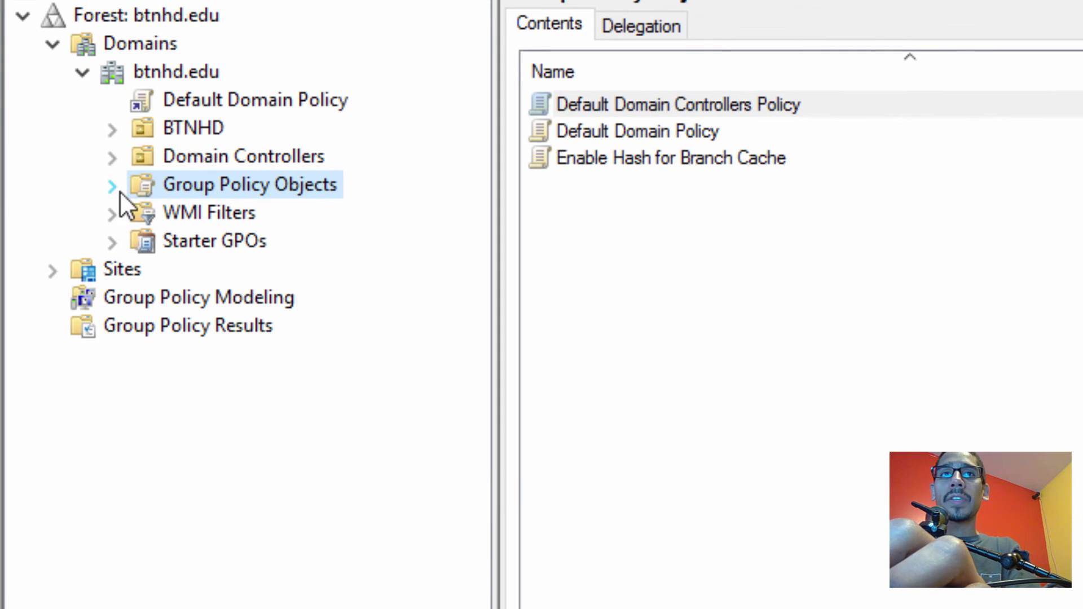
# Open the Enable Hash for Branch Cache GPO for editing in Group Policy Management Editor
pyautogui.click(112, 185)
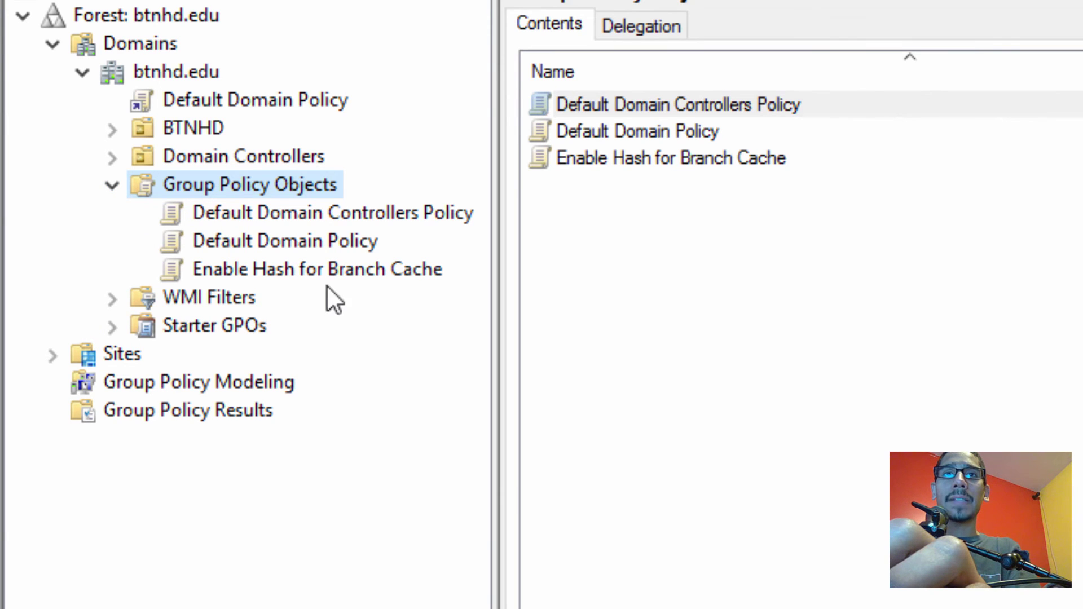
pyautogui.rightClick(328, 266)
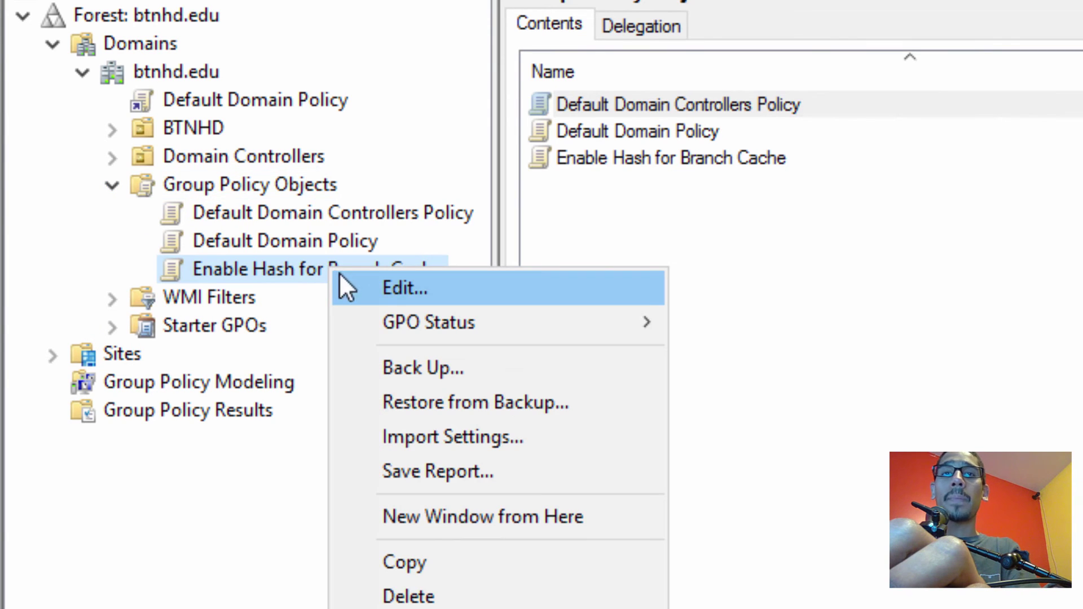
pyautogui.click(404, 286)
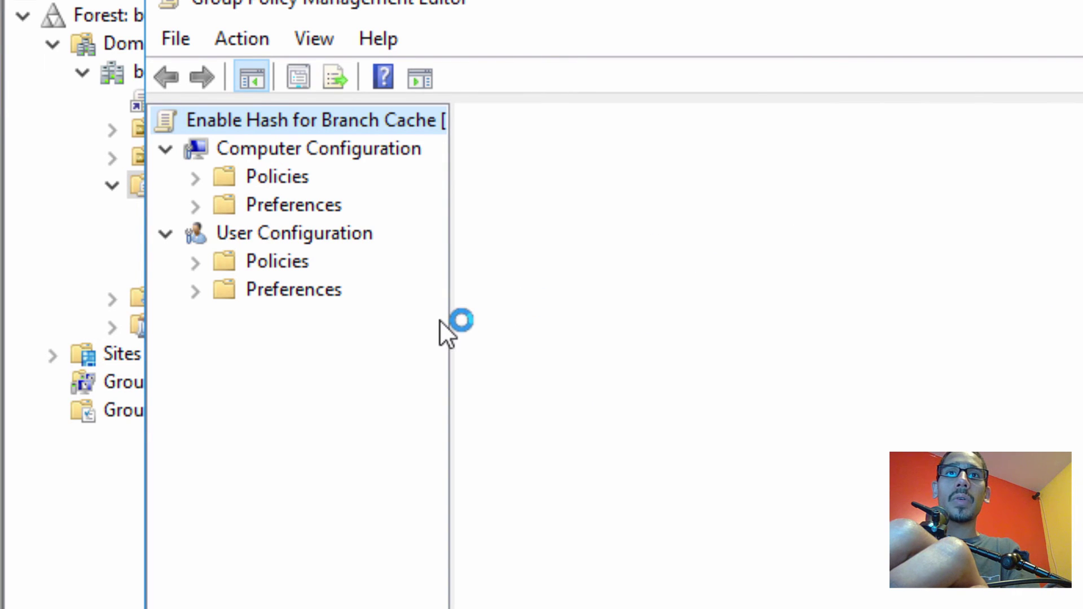
# Browse to Computer Configuration > Policies > Administrative Templates > Network > Lanman Server
pyautogui.moveTo(449, 371); pyautogui.dragTo(609, 375)
pyautogui.moveTo(467, 406); pyautogui.dragTo(480, 404)
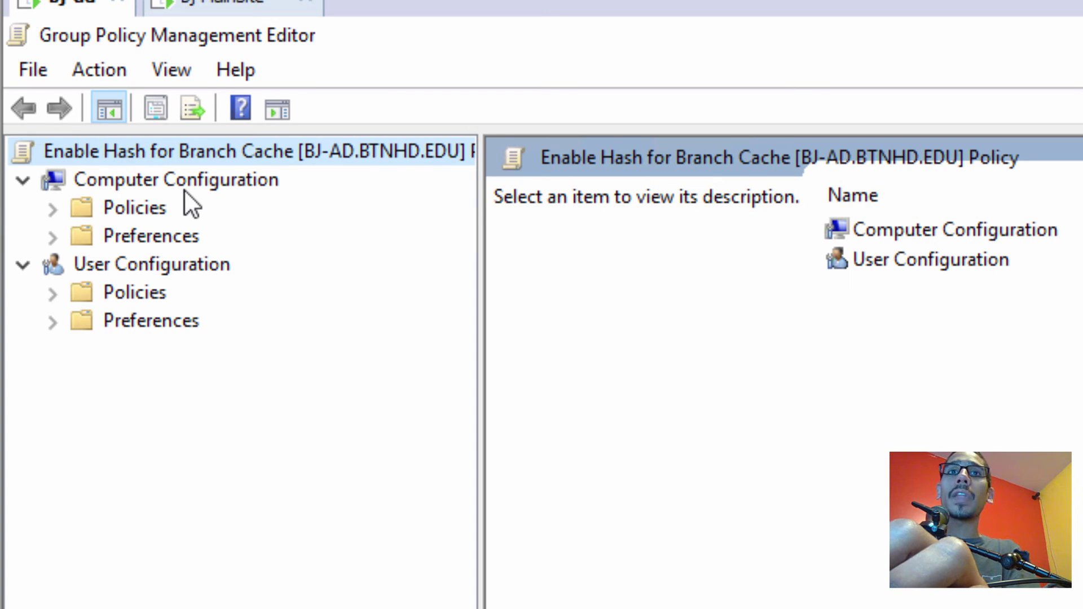
pyautogui.click(223, 180)
pyautogui.click(53, 208)
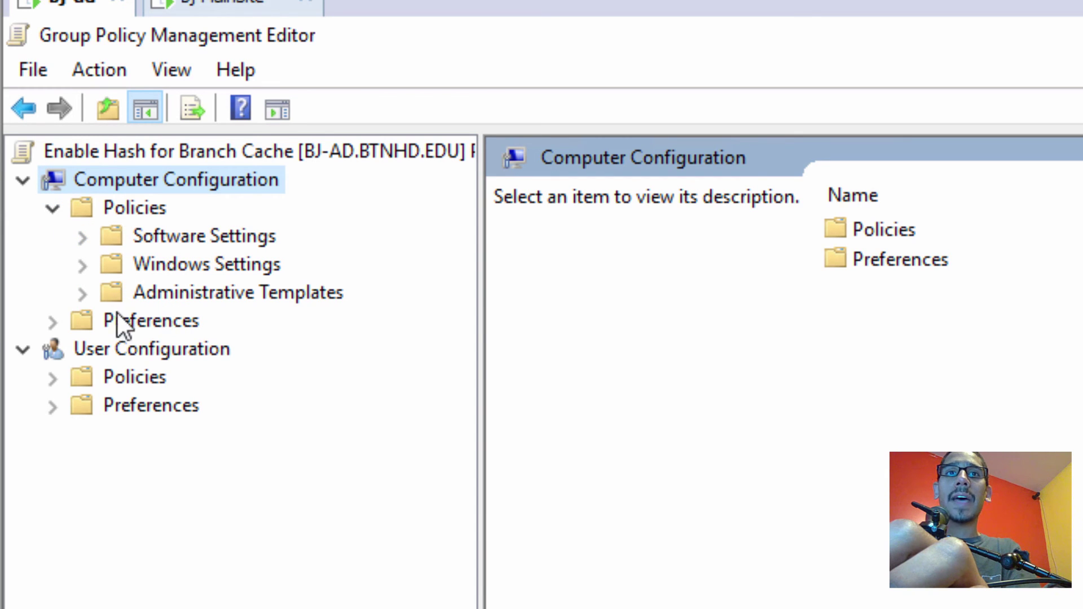
pyautogui.click(83, 293)
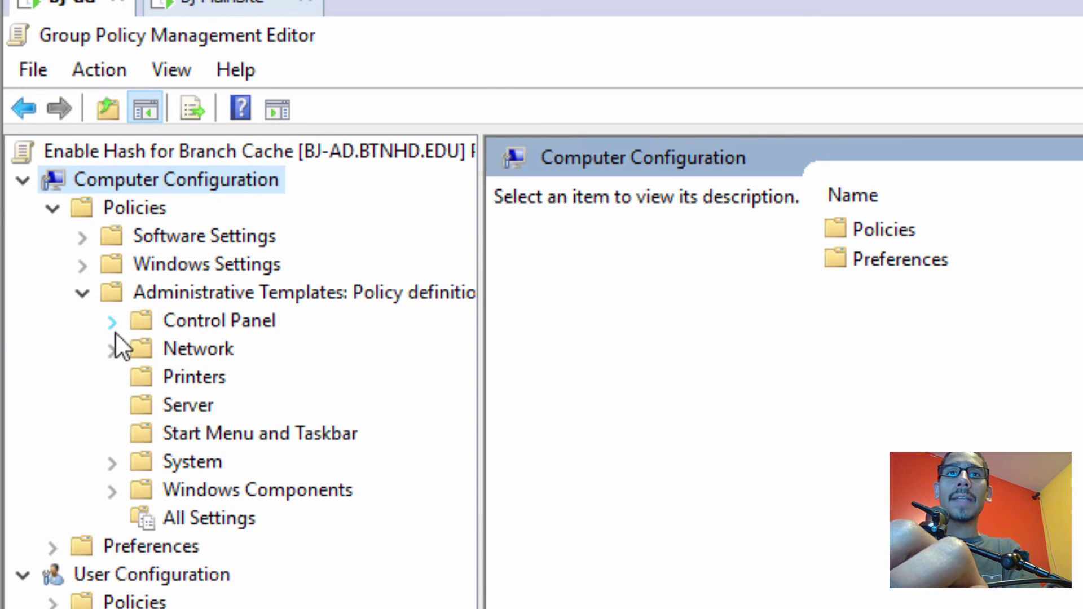
pyautogui.click(112, 349)
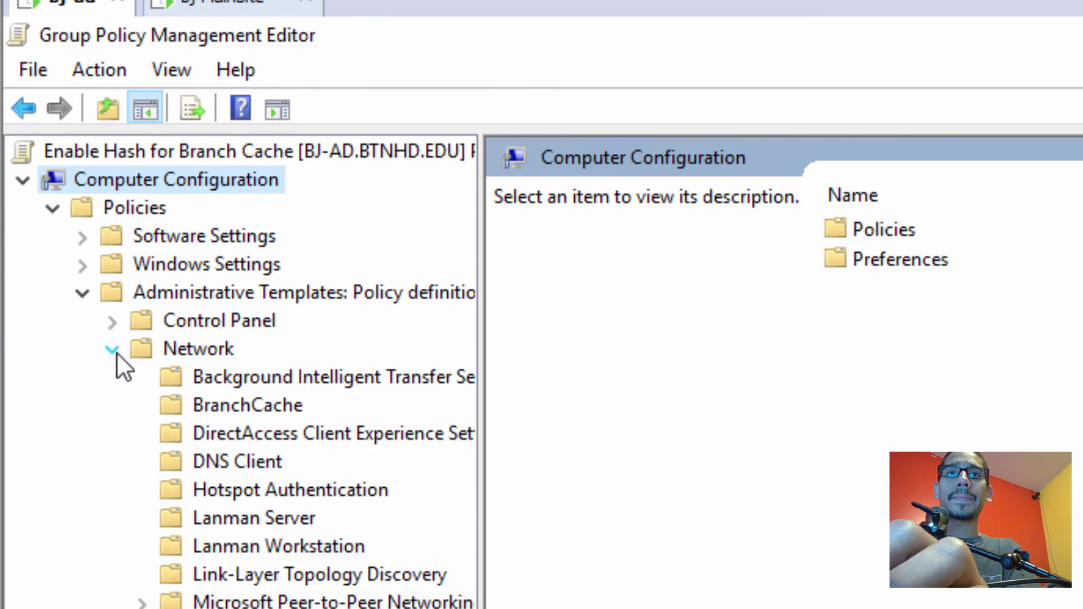
pyautogui.click(208, 346)
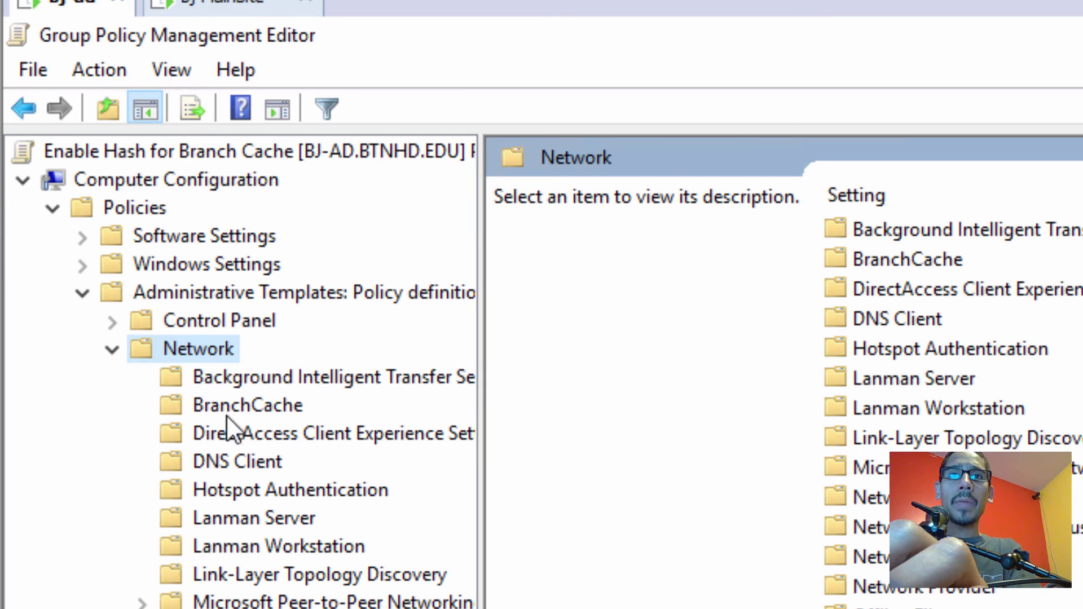
pyautogui.click(232, 520)
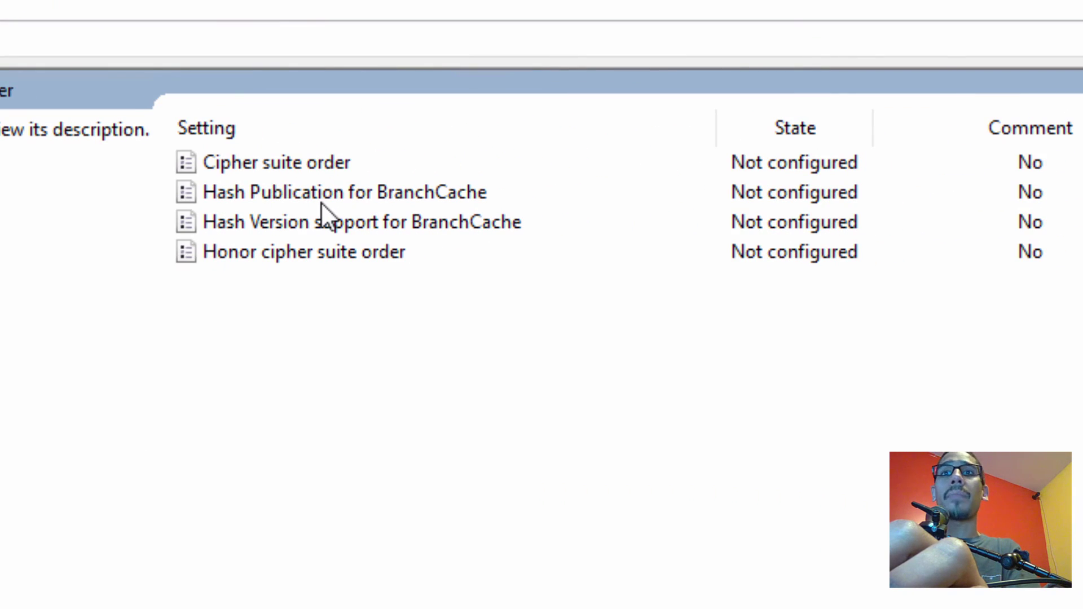
# Set Hash Publication for BranchCache to Enabled for all shared folders, then close the editor
pyautogui.doubleClick(316, 194)
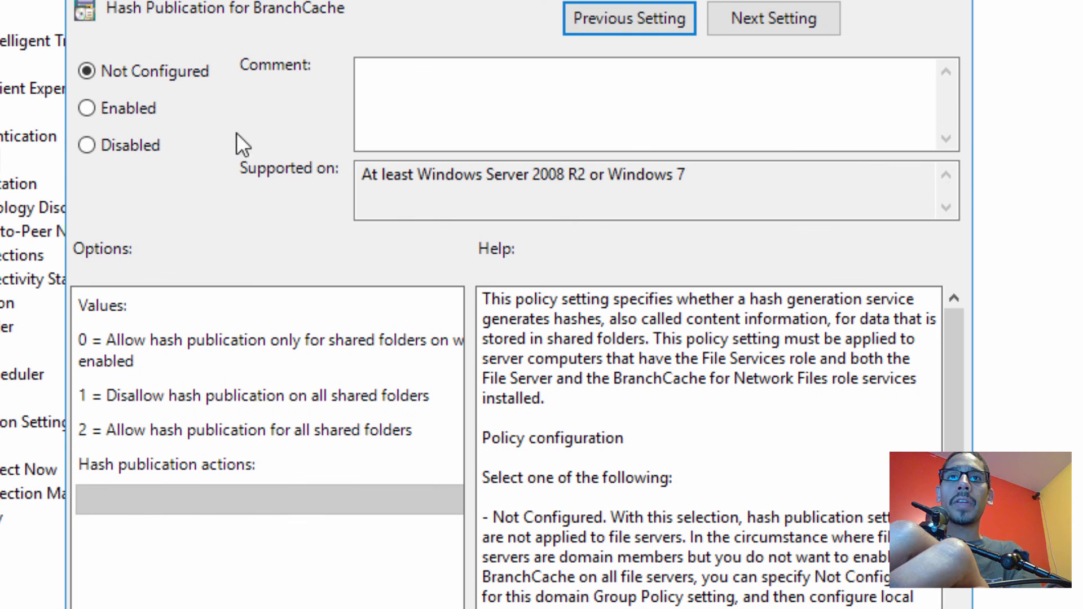
pyautogui.click(138, 108)
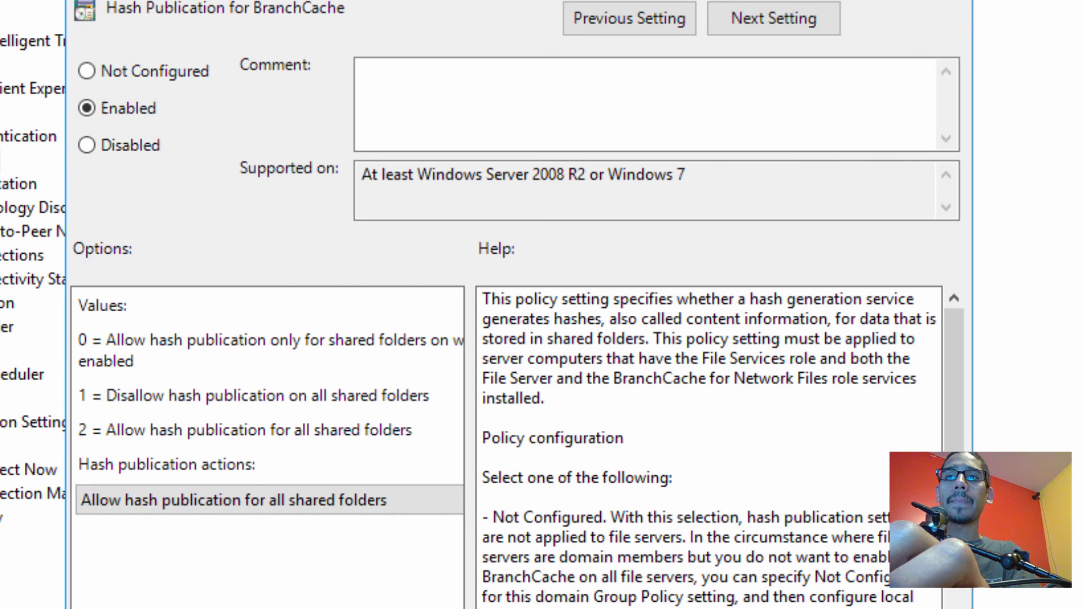
pyautogui.press('Return')
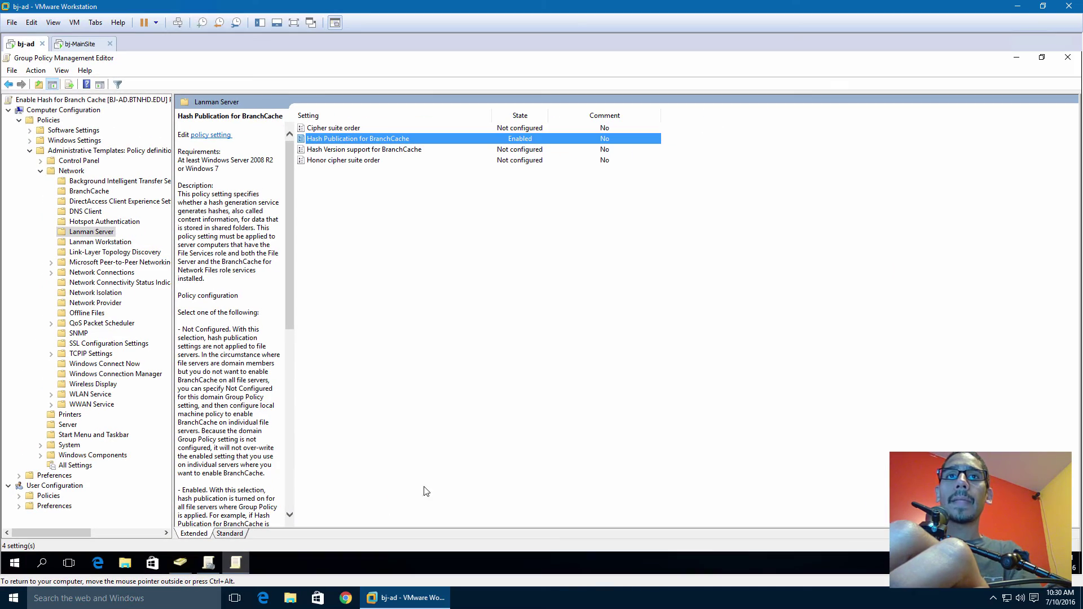
pyautogui.click(1067, 57)
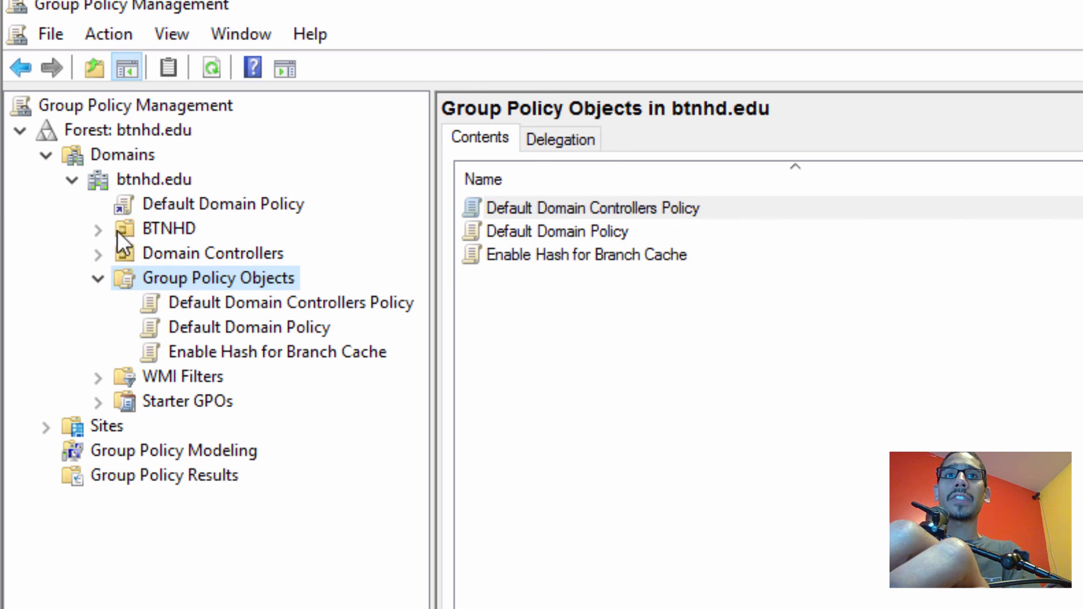
# Link the existing Enable Hash for Branch Cache GPO to BTNHD > Servers > Headquarters
pyautogui.click(98, 230)
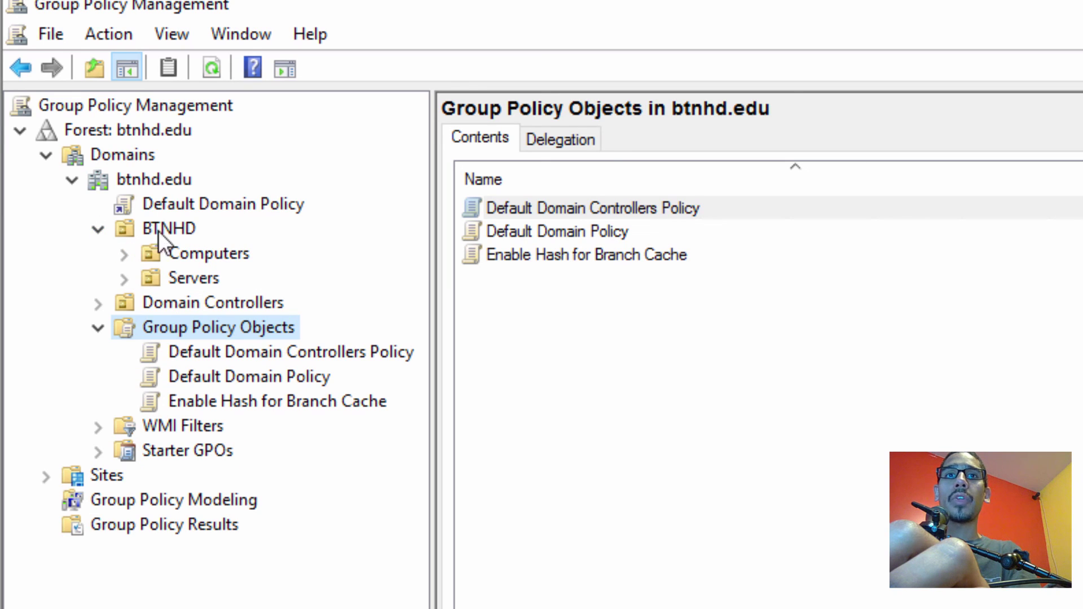
pyautogui.click(125, 280)
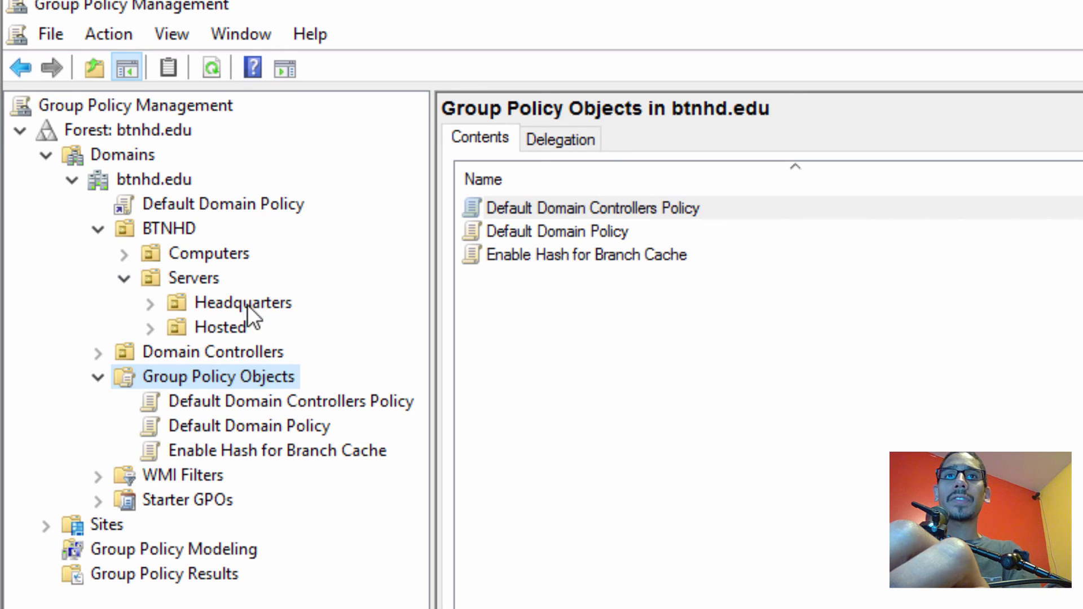
pyautogui.click(248, 305)
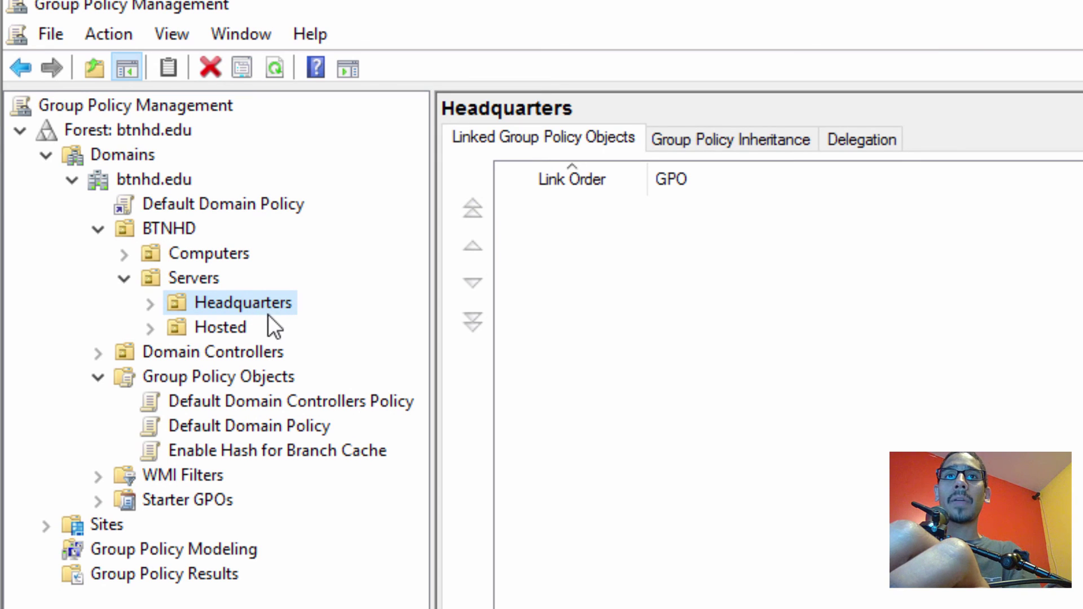
pyautogui.rightClick(265, 306)
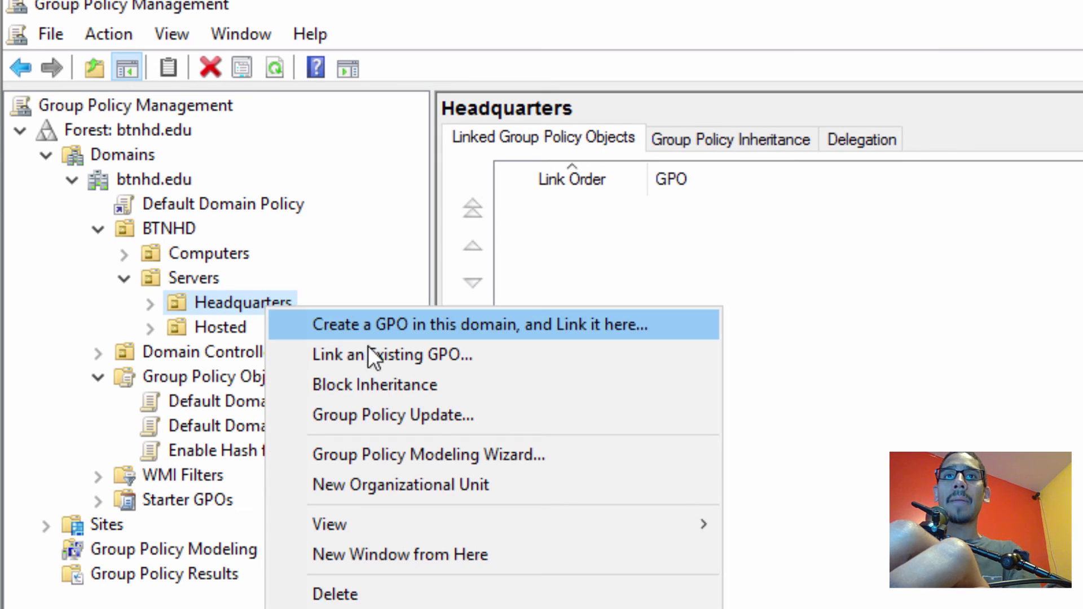
pyautogui.click(375, 360)
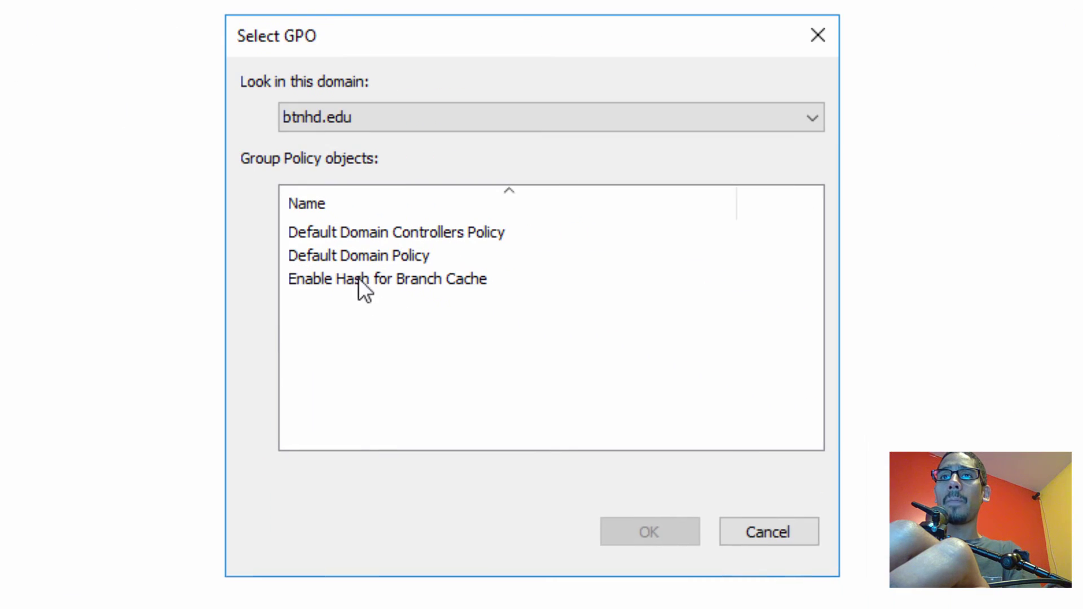
pyautogui.click(364, 280)
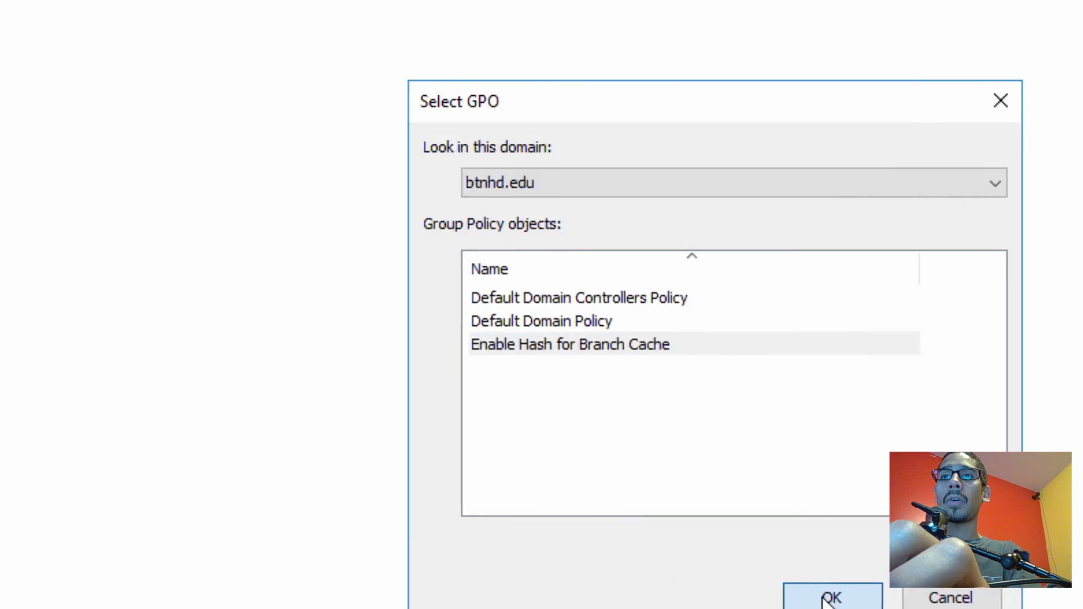
pyautogui.click(643, 533)
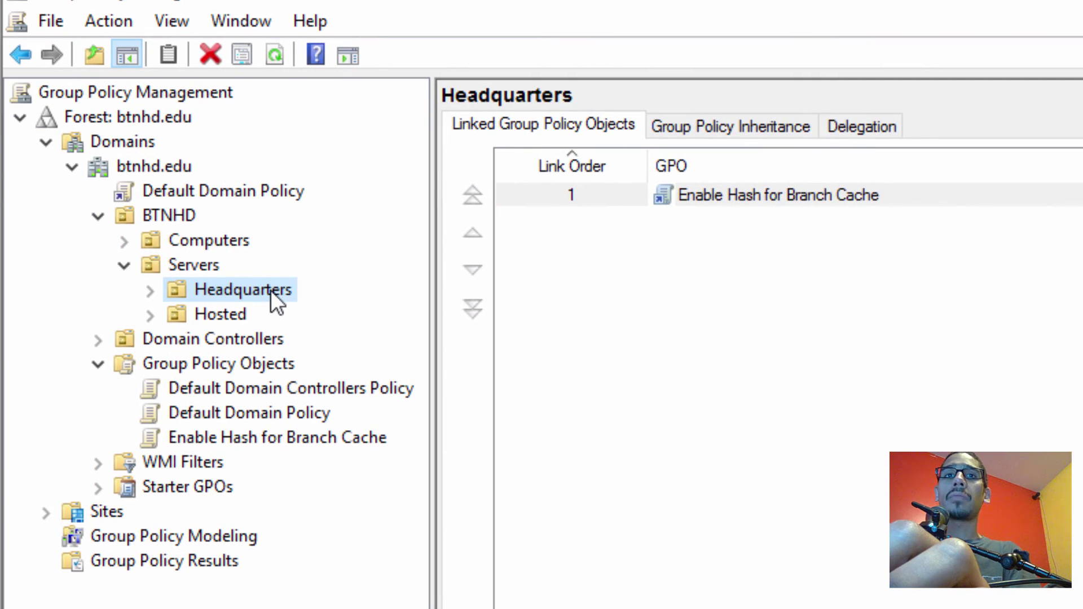
# Mark the Enable Hash for Branch Cache link under Headquarters as Enforced
pyautogui.click(149, 291)
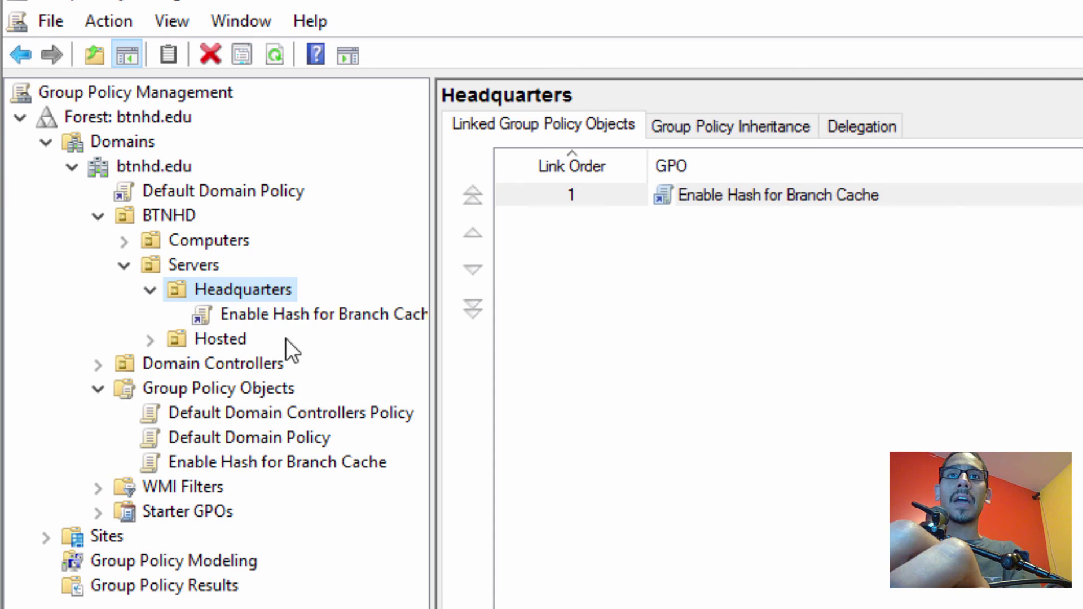
pyautogui.rightClick(300, 316)
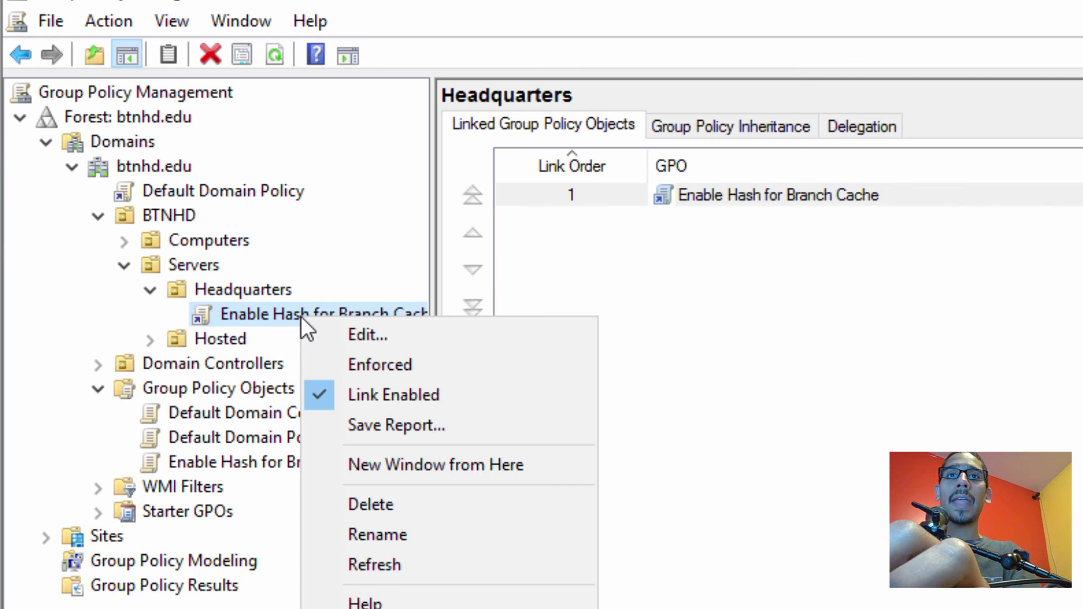
pyautogui.click(400, 370)
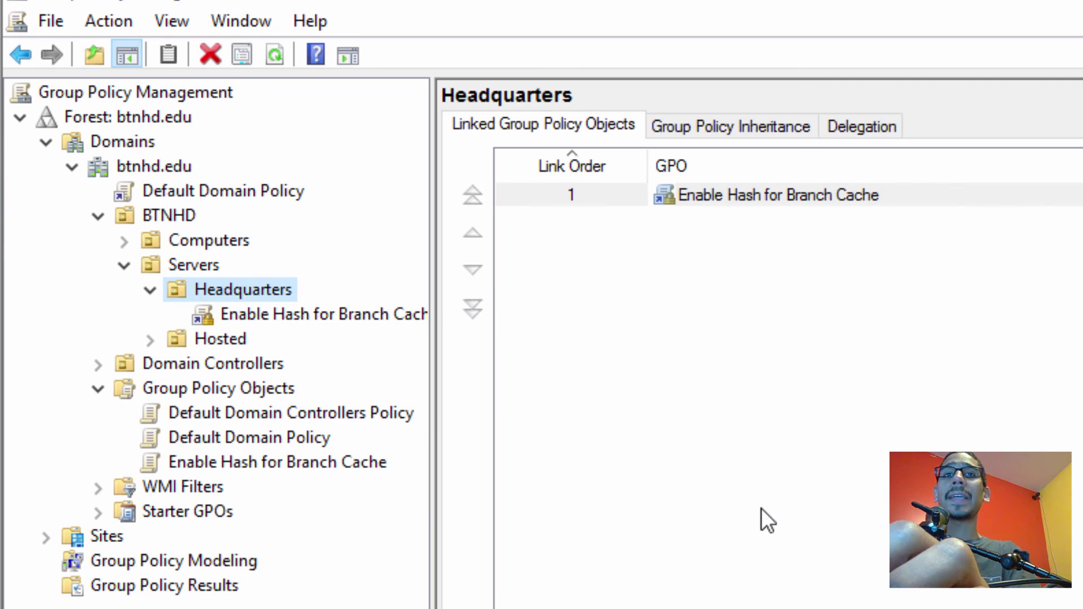